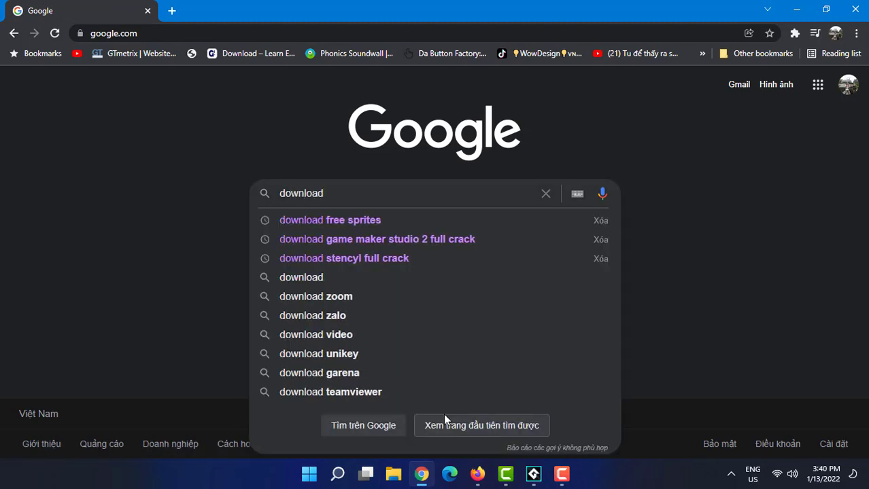
Search for "download free sprites" and open the Jack O' Lantern free sprites page from Game Art 2D's freebies
{"action": "left_click", "coordinate": [330, 224]}
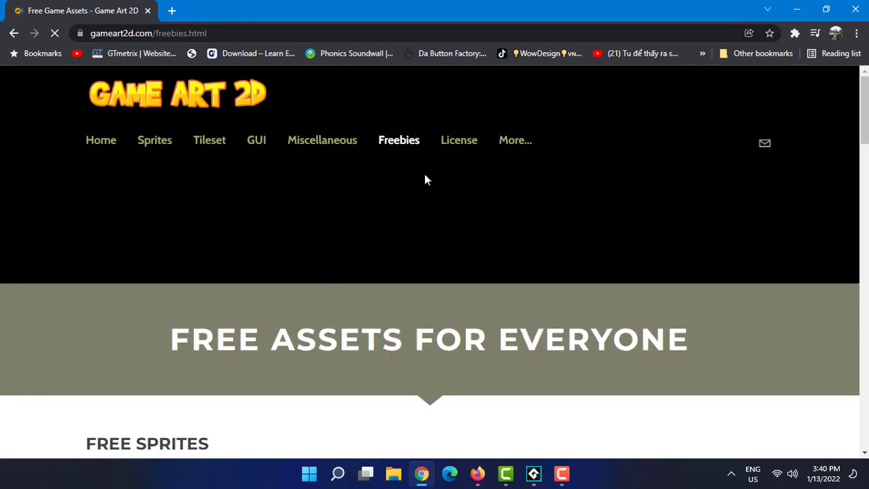
{"action": "scroll", "coordinate": [423, 179], "scroll_direction": "down", "scroll_amount": 5}
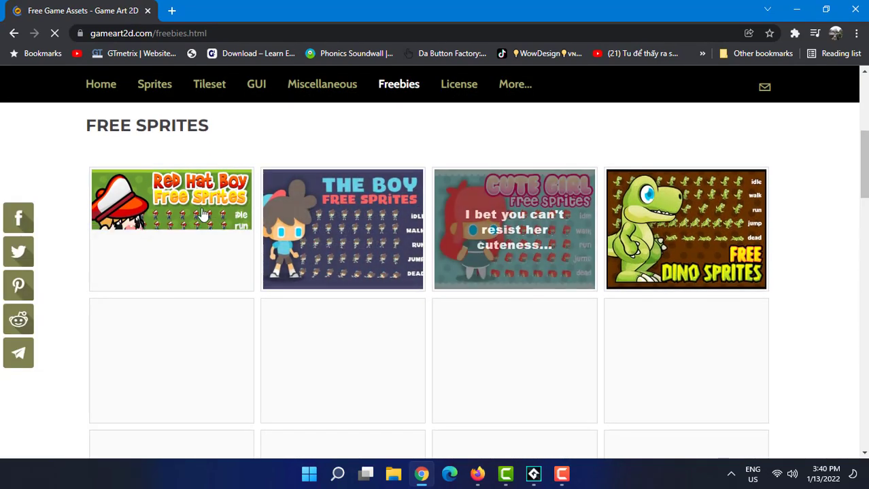
{"action": "scroll", "coordinate": [354, 216], "scroll_direction": "down", "scroll_amount": 2}
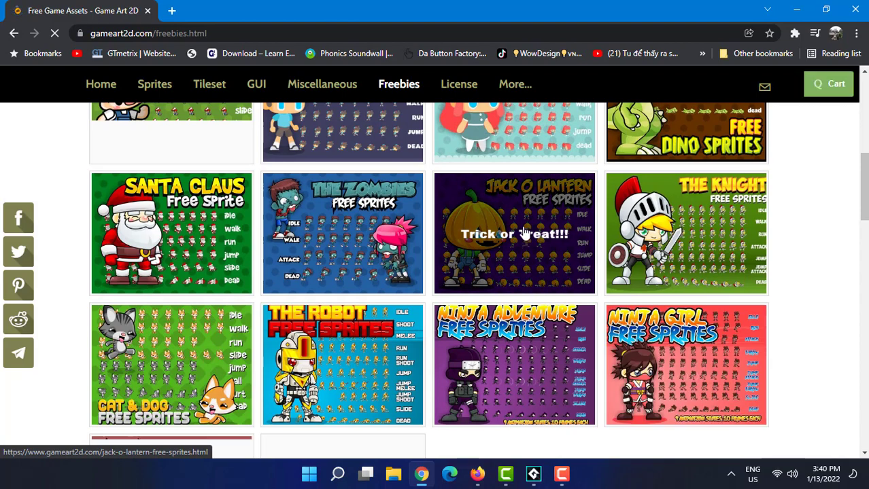
{"action": "left_click", "coordinate": [526, 219]}
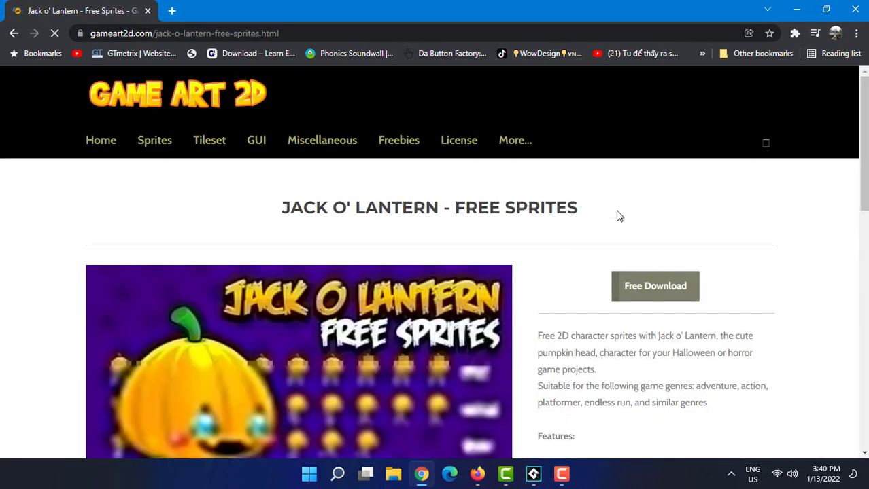
Download the free Jack O' Lantern sprite pack
{"action": "scroll", "coordinate": [568, 236], "scroll_direction": "down", "scroll_amount": 3}
{"action": "scroll", "coordinate": [642, 241], "scroll_direction": "up", "scroll_amount": 2}
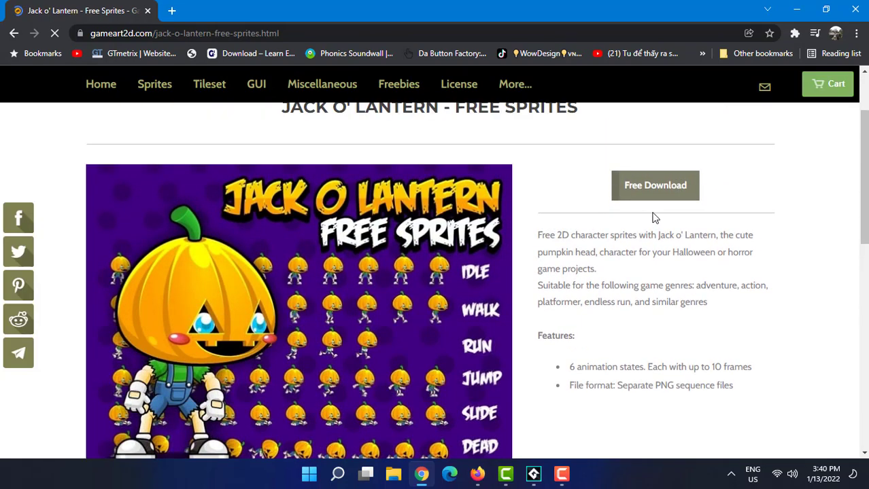
{"action": "left_click", "coordinate": [649, 193]}
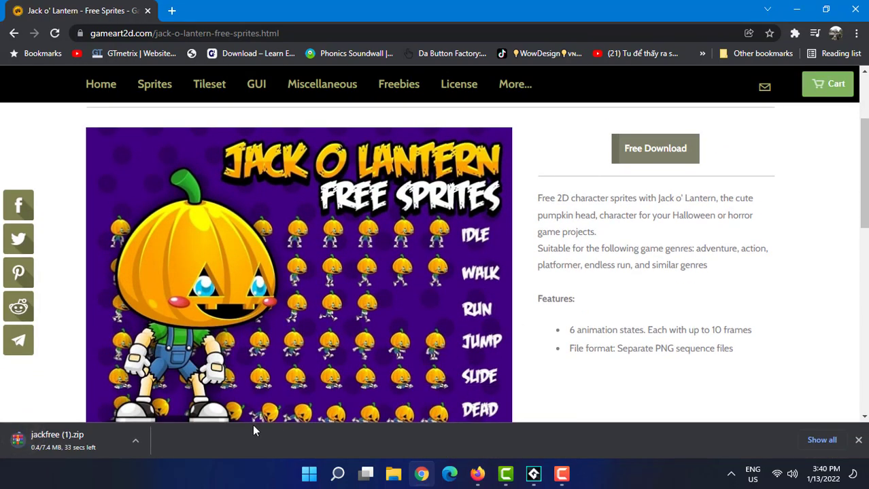
Show the download in its folder and extract jackfree.zip into its own jackfree folder
{"action": "left_click", "coordinate": [136, 444]}
{"action": "left_click", "coordinate": [172, 394]}
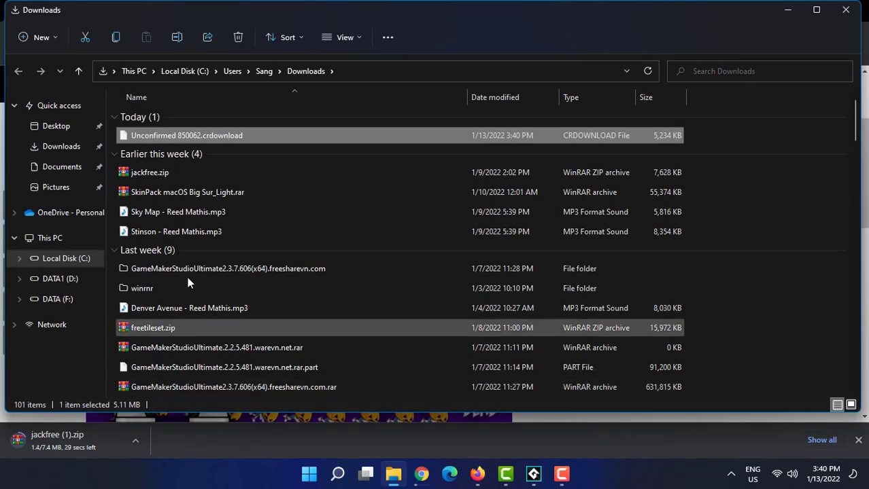
{"action": "left_click", "coordinate": [152, 176]}
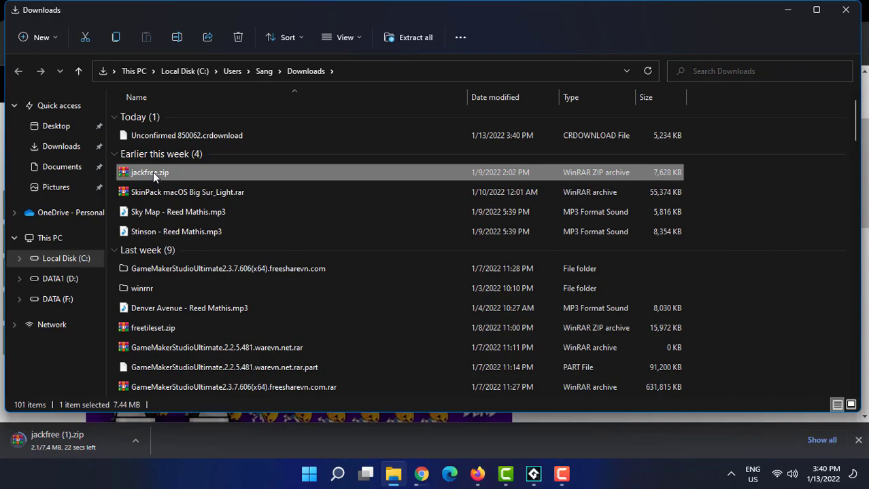
{"action": "right_click", "coordinate": [153, 176]}
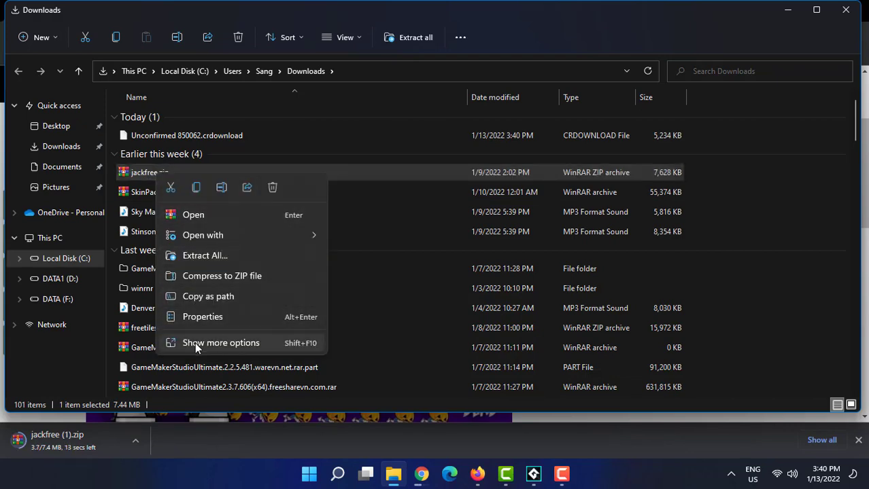
{"action": "left_click", "coordinate": [195, 342]}
{"action": "left_click", "coordinate": [246, 67]}
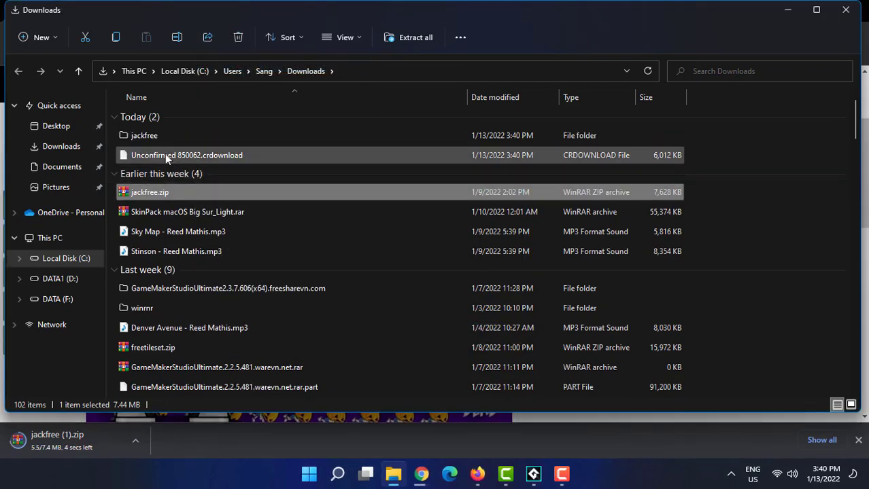
Open the png folder inside jackfree and look through the pumpkin character's animation frames
{"action": "double_click", "coordinate": [151, 136]}
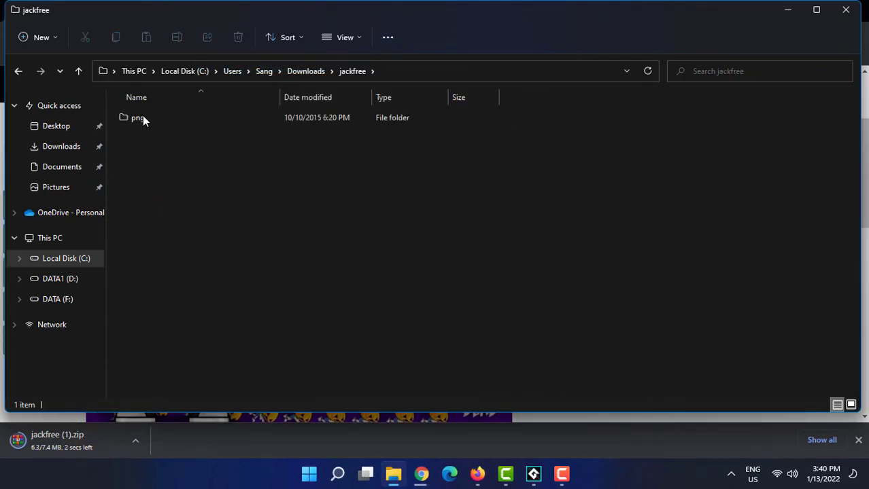
{"action": "double_click", "coordinate": [142, 121]}
{"action": "scroll", "coordinate": [435, 180], "scroll_direction": "down", "scroll_amount": 2}
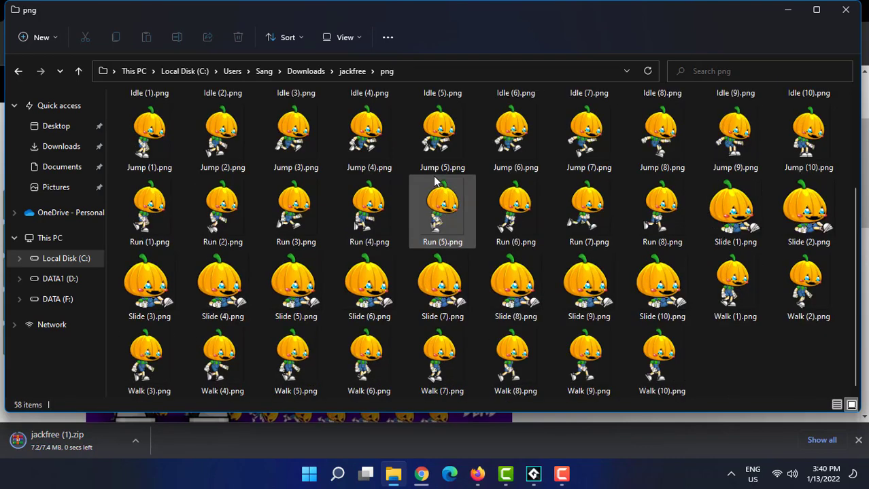
{"action": "scroll", "coordinate": [461, 262], "scroll_direction": "up", "scroll_amount": 2}
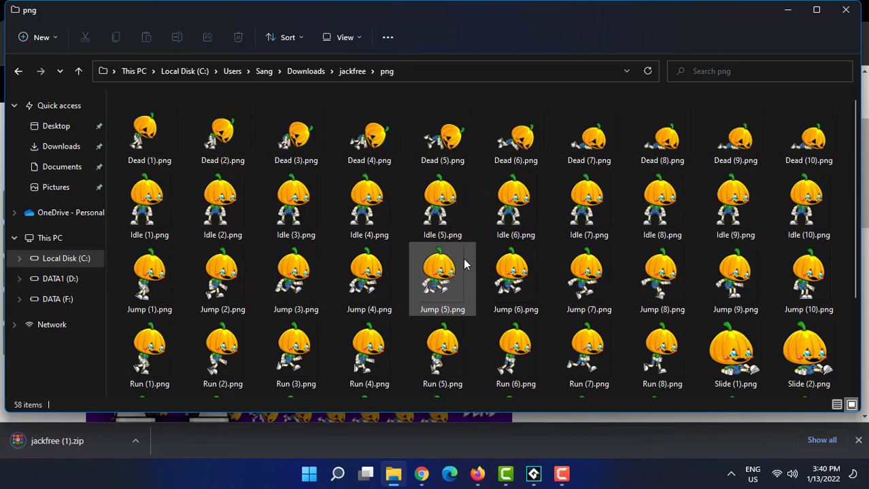
{"action": "scroll", "coordinate": [544, 395], "scroll_direction": "down", "scroll_amount": 3}
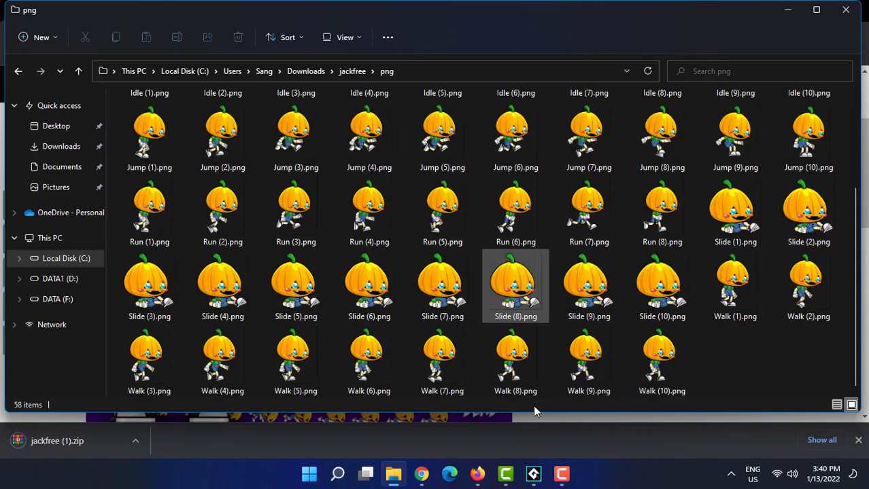
Switch back to Chrome, return to the freebies page and examine the Free Sci-Fi Platformer Tileset
{"action": "left_click", "coordinate": [422, 473]}
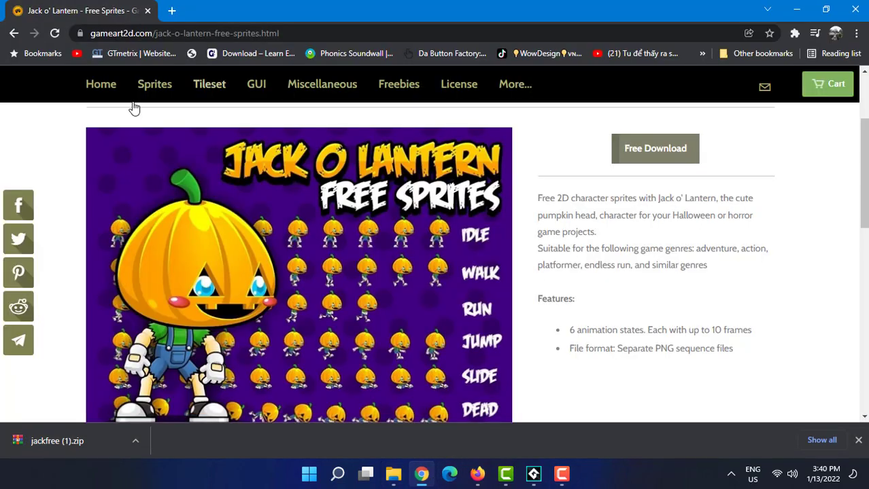
{"action": "left_click", "coordinate": [14, 33]}
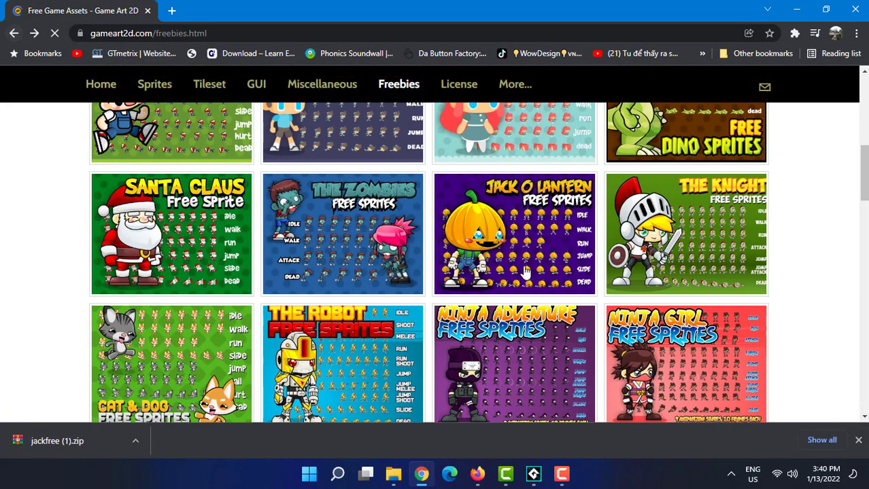
{"action": "scroll", "coordinate": [516, 248], "scroll_direction": "down", "scroll_amount": 5}
{"action": "scroll", "coordinate": [518, 254], "scroll_direction": "down", "scroll_amount": 3}
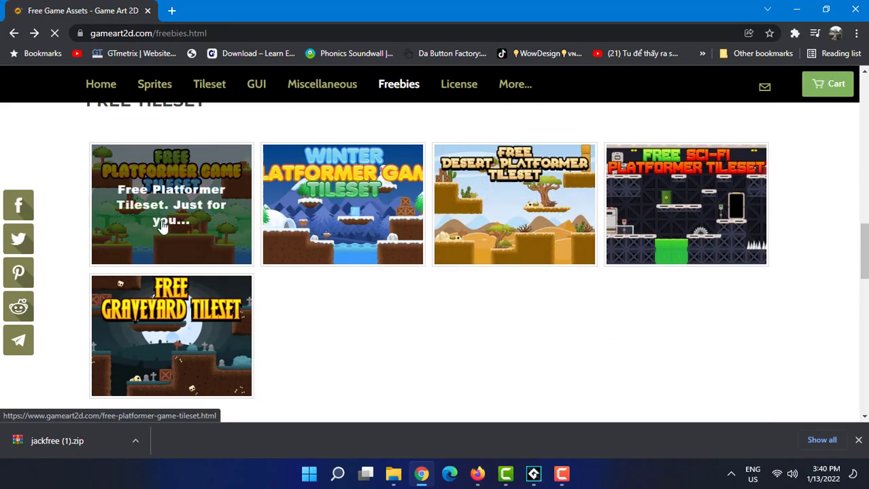
{"action": "left_click", "coordinate": [639, 225]}
{"action": "scroll", "coordinate": [306, 224], "scroll_direction": "down", "scroll_amount": 4}
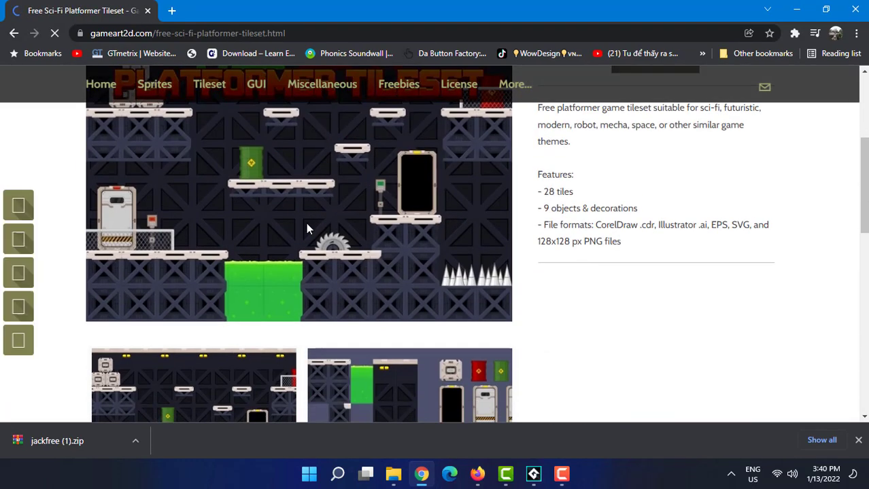
{"action": "scroll", "coordinate": [336, 204], "scroll_direction": "down", "scroll_amount": 1}
{"action": "scroll", "coordinate": [336, 204], "scroll_direction": "up", "scroll_amount": 5}
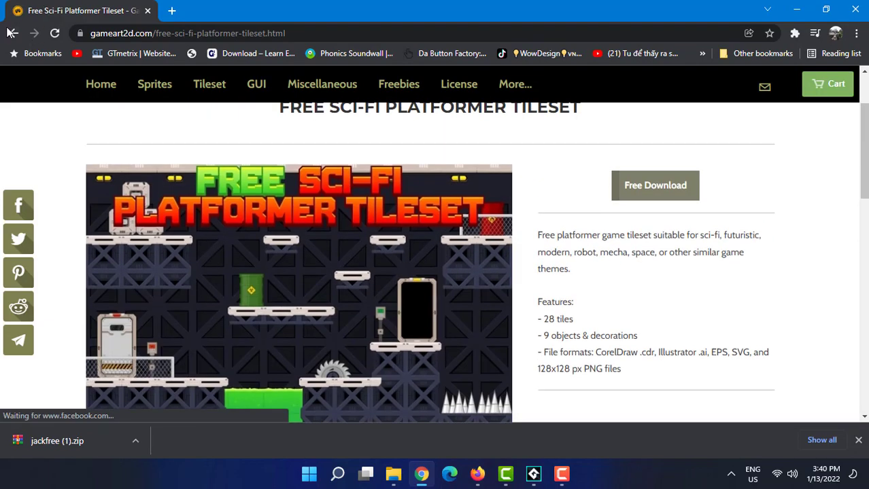
Return to the freebies list, open the Free Platformer Game Tileset and download it
{"action": "key", "text": "alt+Left"}
{"action": "left_click", "coordinate": [184, 213]}
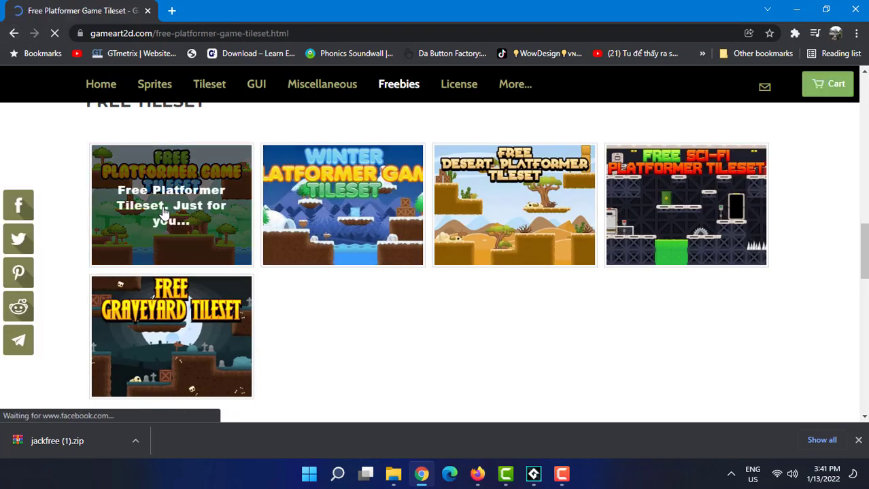
{"action": "scroll", "coordinate": [468, 231], "scroll_direction": "down", "scroll_amount": 3}
{"action": "scroll", "coordinate": [632, 216], "scroll_direction": "up", "scroll_amount": 2}
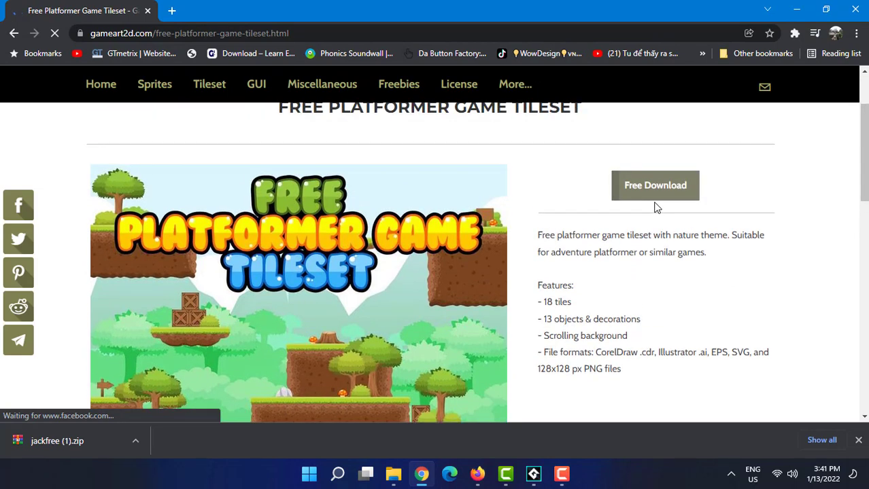
{"action": "left_click", "coordinate": [643, 194]}
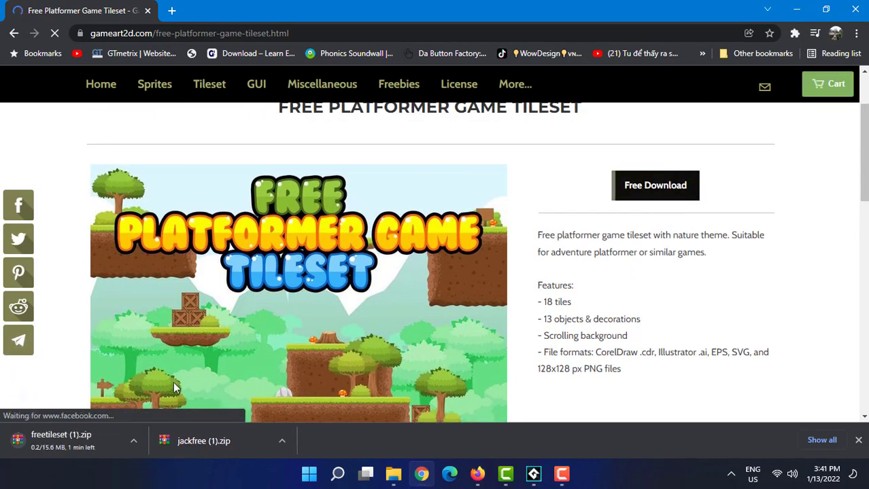
Show the tileset download in its folder and extract freetileset.zip into its own freetileset folder
{"action": "left_click", "coordinate": [135, 444]}
{"action": "left_click", "coordinate": [170, 397]}
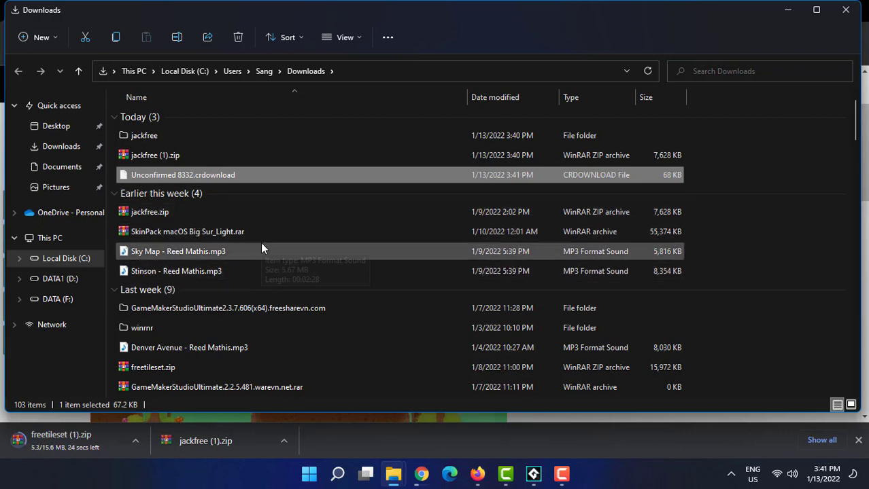
{"action": "left_click", "coordinate": [145, 368]}
{"action": "right_click", "coordinate": [145, 365]}
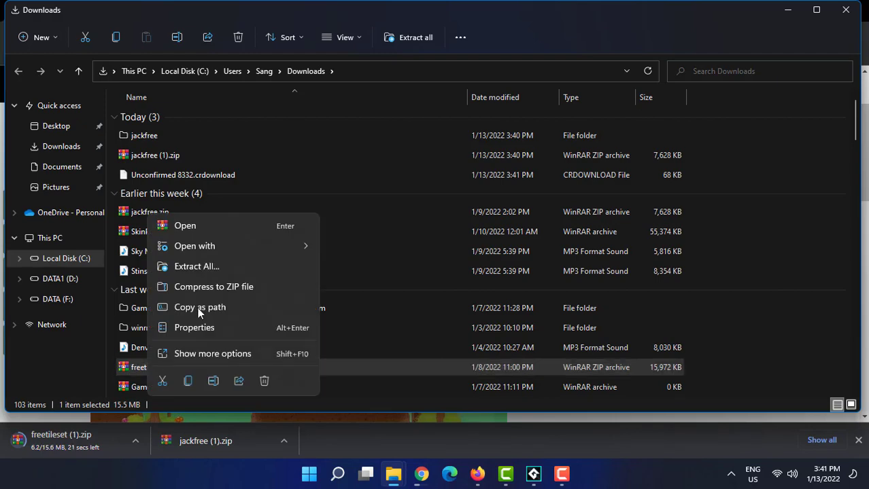
{"action": "left_click", "coordinate": [175, 353]}
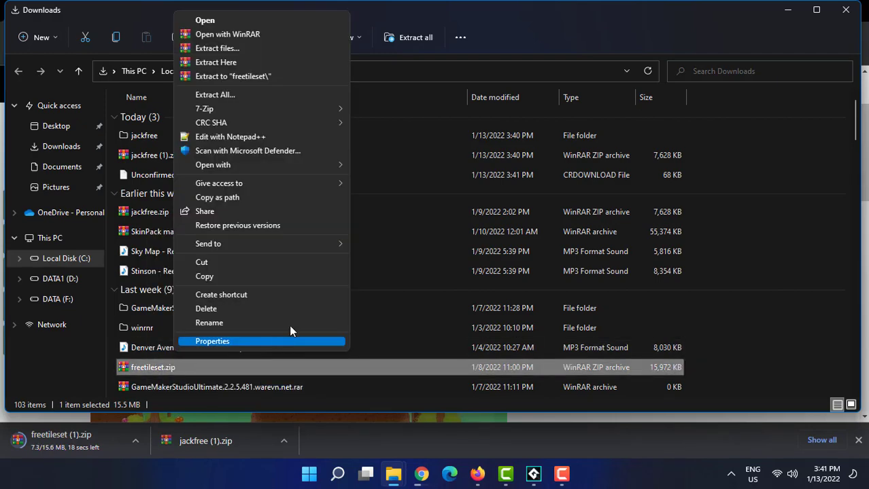
{"action": "left_click", "coordinate": [248, 76]}
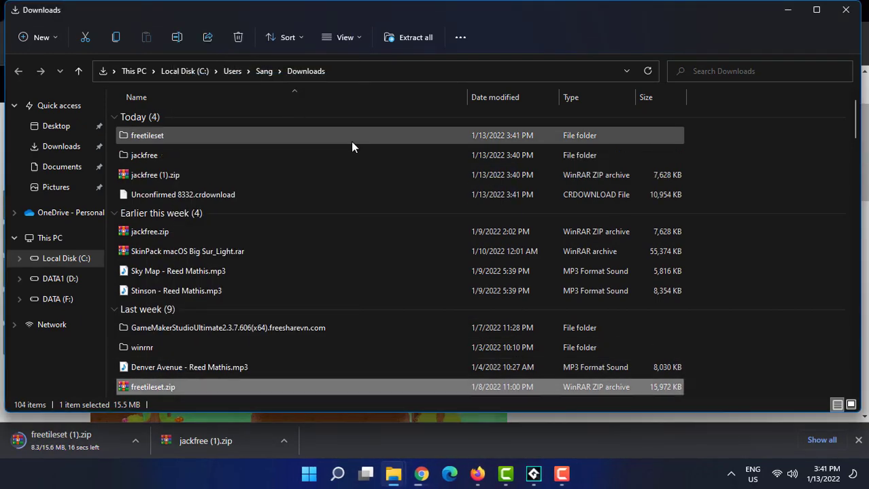
Open the BG folder inside freetileset's png folder and look at the BG.png background image
{"action": "double_click", "coordinate": [148, 136]}
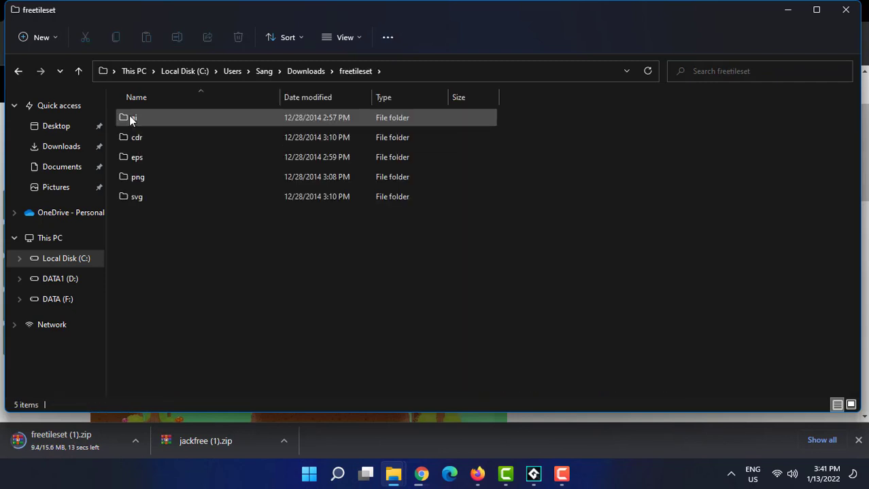
{"action": "double_click", "coordinate": [129, 177]}
{"action": "left_click", "coordinate": [134, 118]}
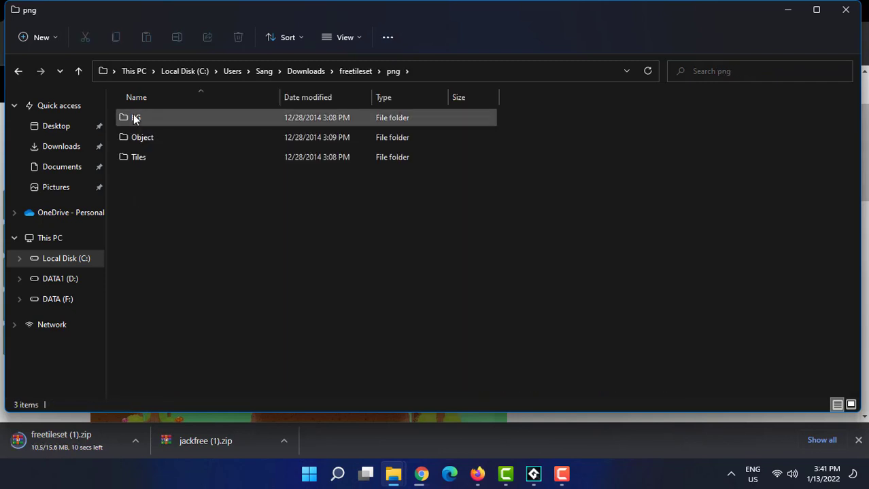
{"action": "double_click", "coordinate": [132, 118]}
{"action": "left_click", "coordinate": [134, 135]}
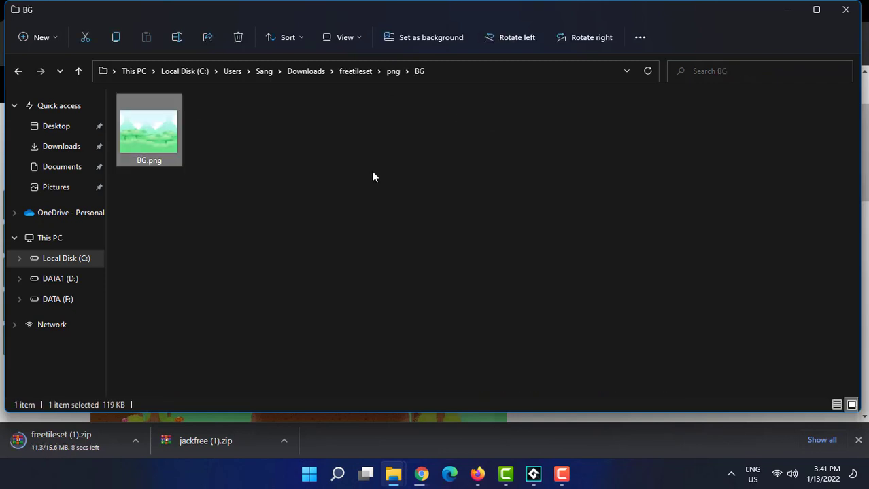
{"action": "left_click", "coordinate": [371, 171]}
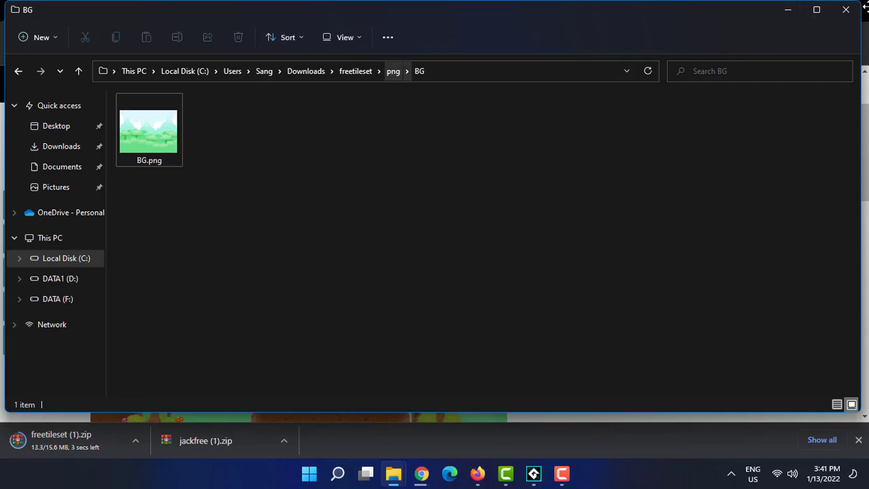
Switch to GameMaker Studio 2 and create a sprite named spr_background in the Sprites group
{"action": "left_click", "coordinate": [786, 12]}
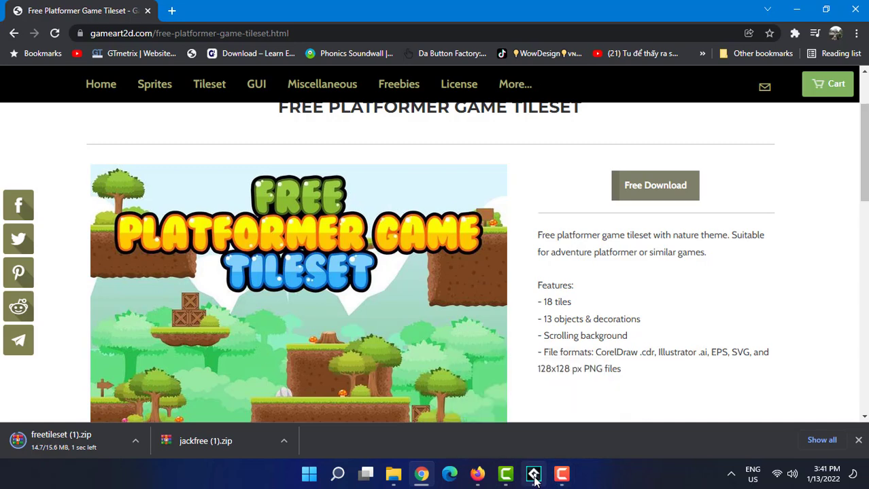
{"action": "left_click", "coordinate": [534, 475]}
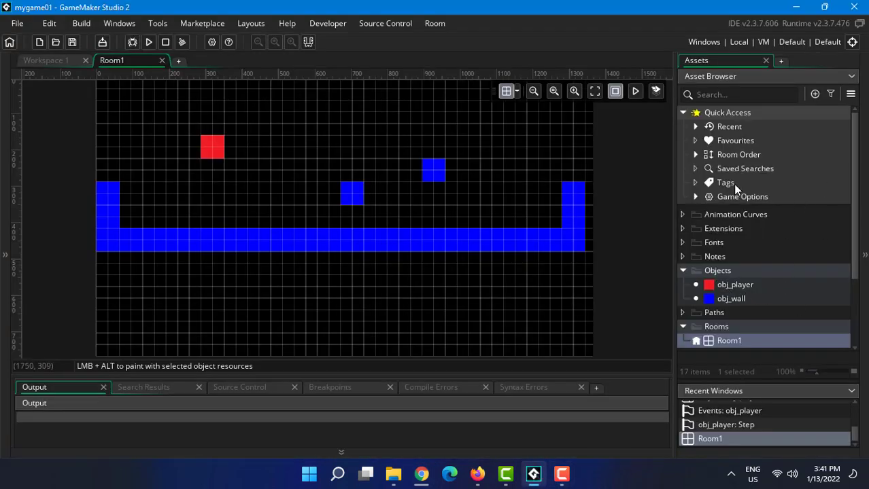
{"action": "scroll", "coordinate": [749, 269], "scroll_direction": "down", "scroll_amount": 2}
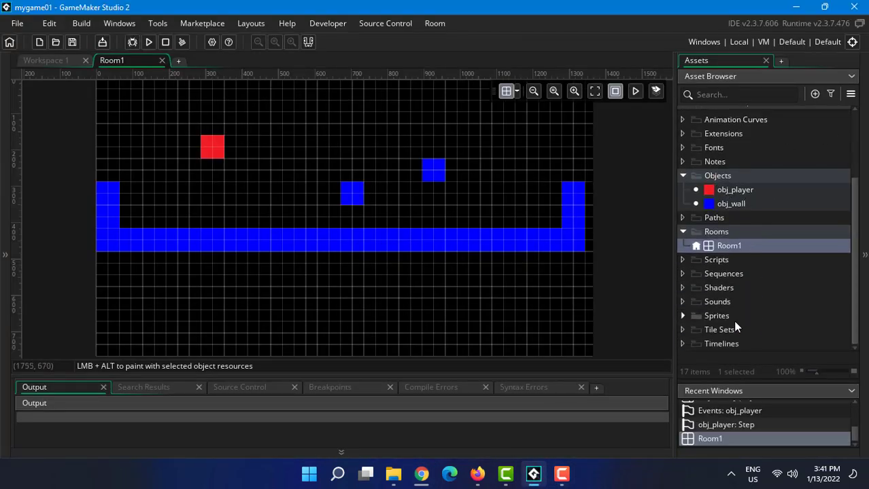
{"action": "left_click", "coordinate": [682, 316]}
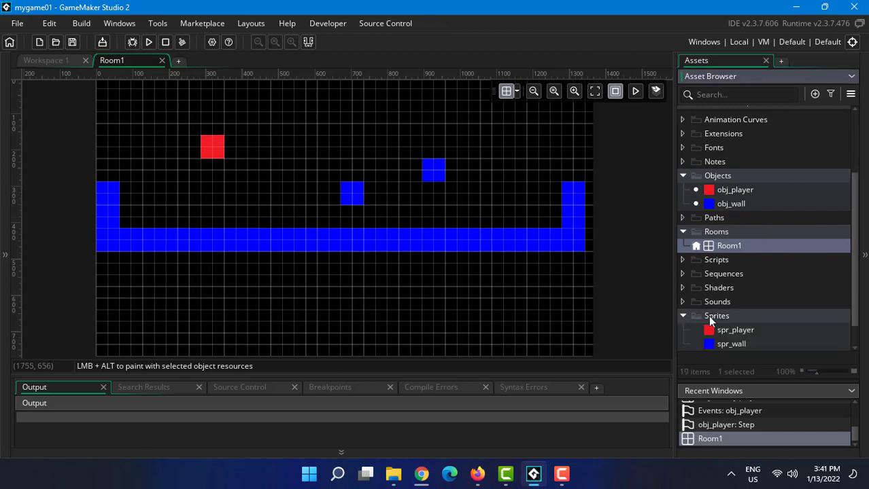
{"action": "left_click", "coordinate": [708, 316]}
{"action": "right_click", "coordinate": [713, 316]}
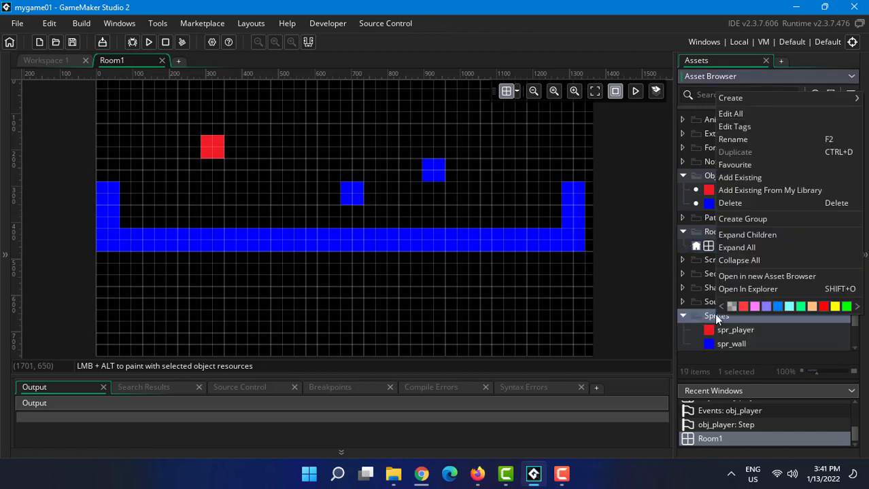
{"action": "mouse_move", "coordinate": [776, 102]}
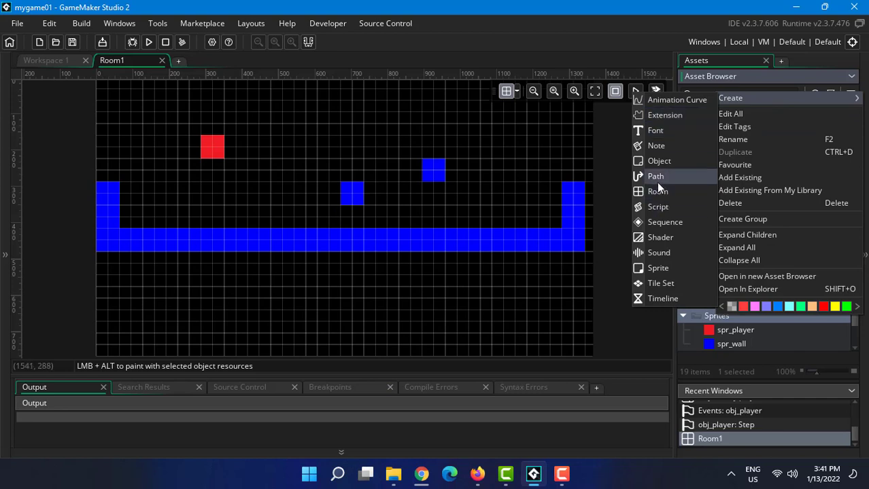
{"action": "left_click", "coordinate": [654, 268]}
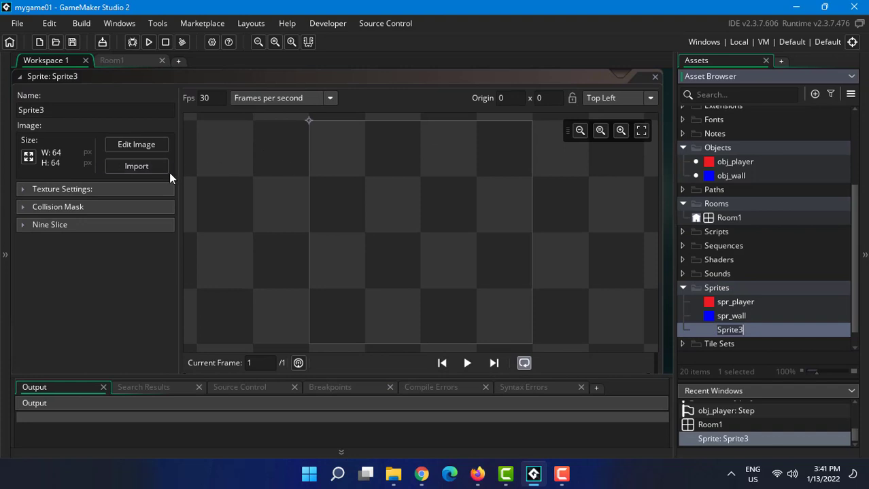
{"action": "left_click_drag", "start_coordinate": [44, 110], "coordinate": [4, 114]}
{"action": "type", "text": "spr_background"}
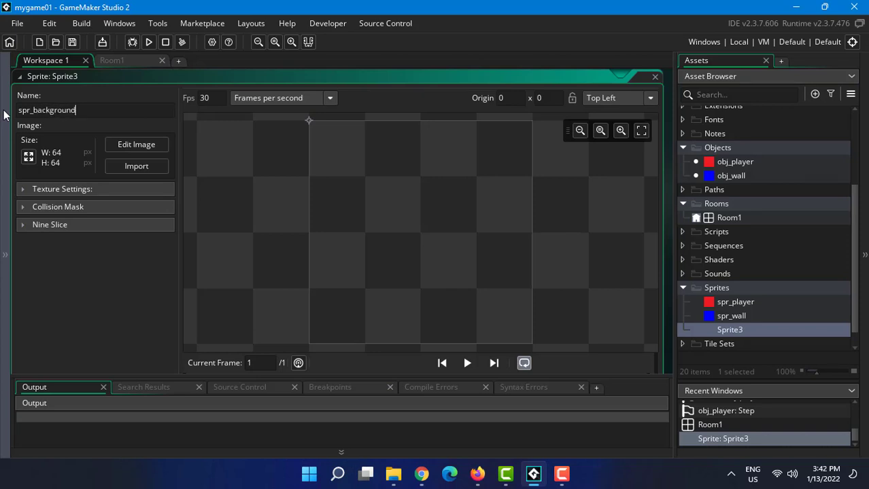
{"action": "key", "text": "Return"}
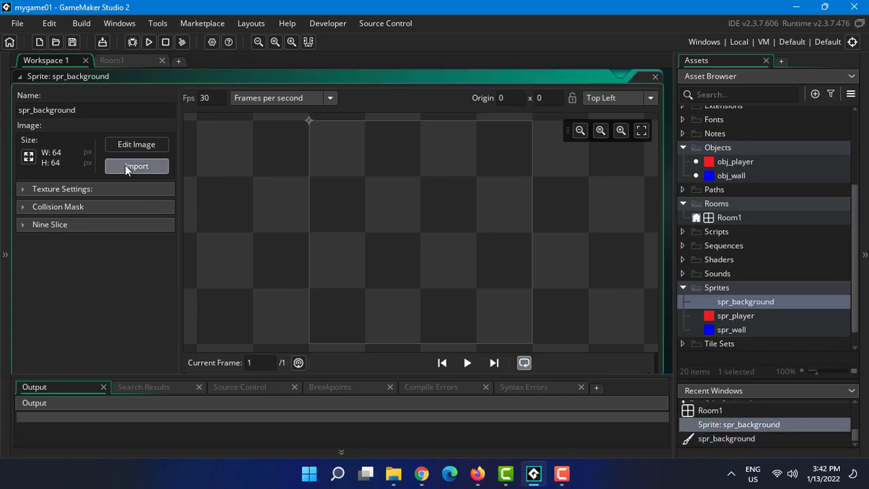
Import BG.png from the BG folder in Downloads\freetileset\png as the image of spr_background
{"action": "left_click", "coordinate": [125, 167]}
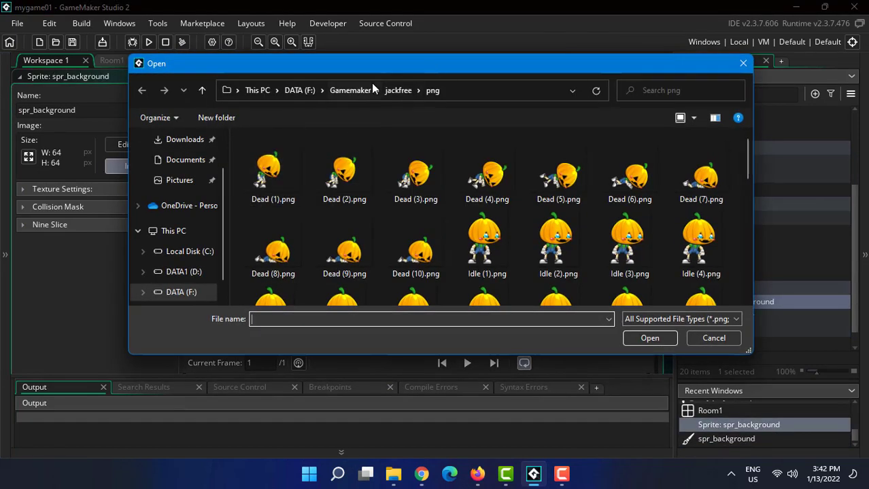
{"action": "left_click", "coordinate": [398, 90]}
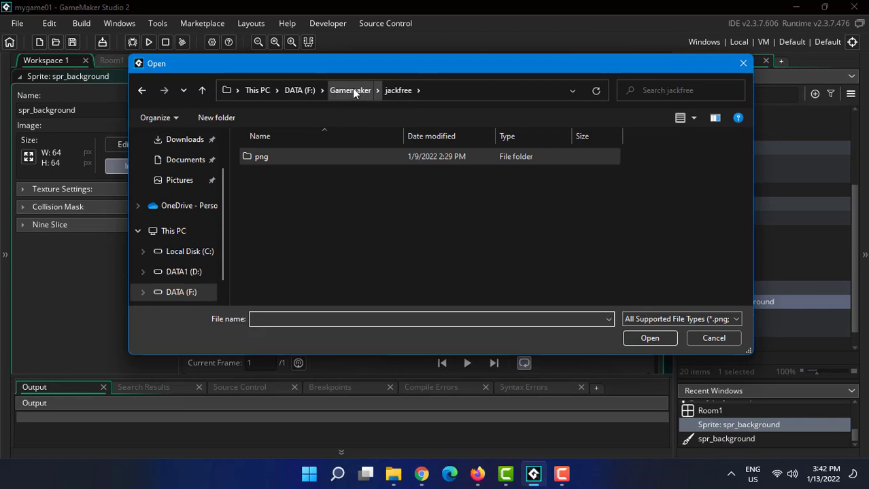
{"action": "left_click", "coordinate": [190, 140]}
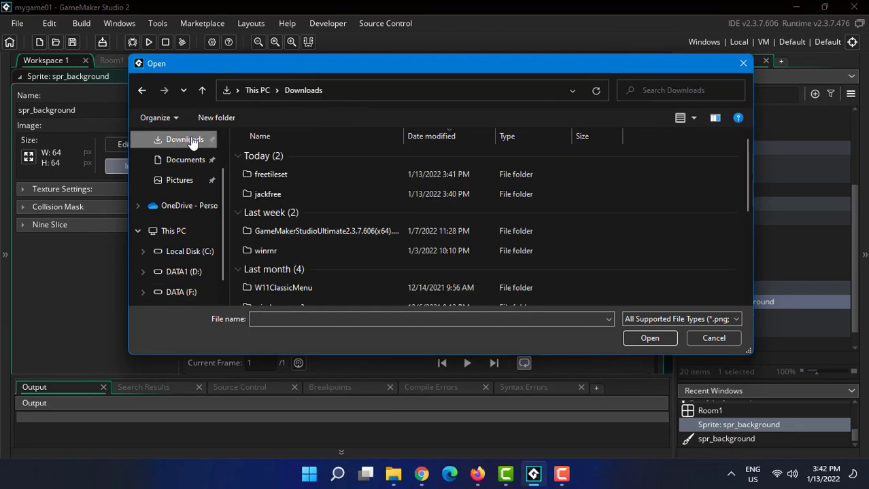
{"action": "double_click", "coordinate": [271, 176]}
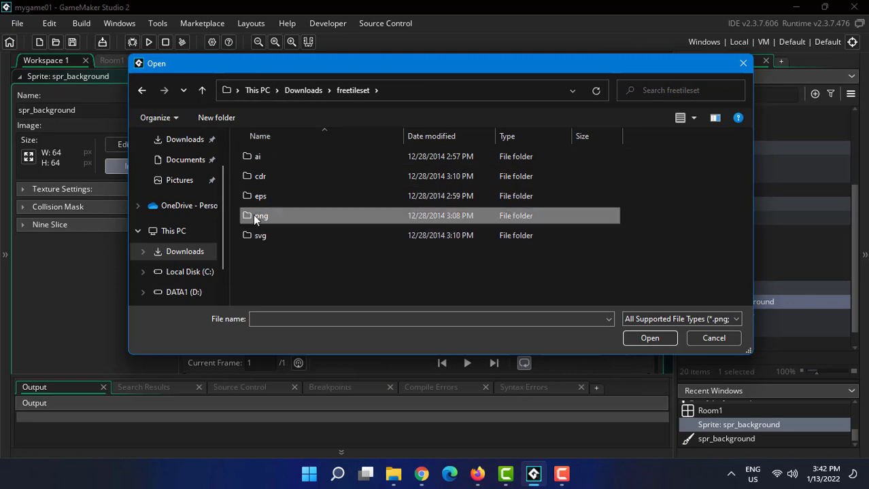
{"action": "double_click", "coordinate": [253, 215]}
{"action": "double_click", "coordinate": [246, 155]}
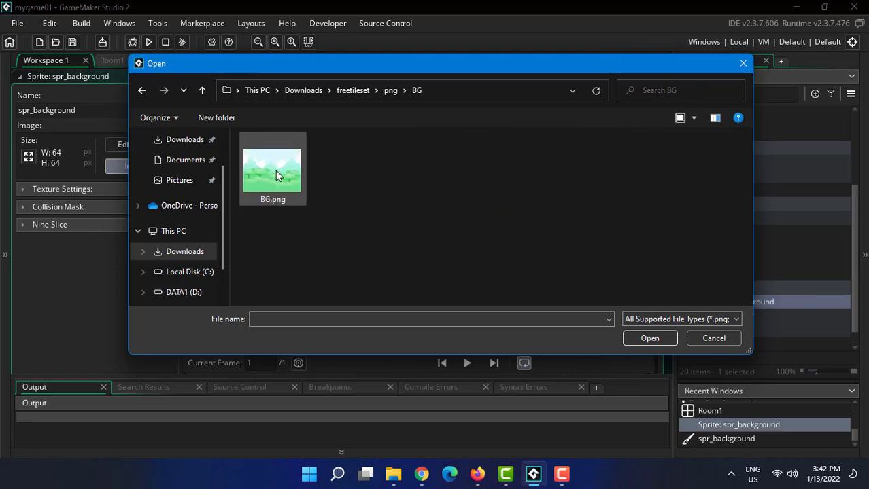
{"action": "left_click", "coordinate": [272, 171]}
{"action": "double_click", "coordinate": [271, 172]}
{"action": "left_click", "coordinate": [486, 258]}
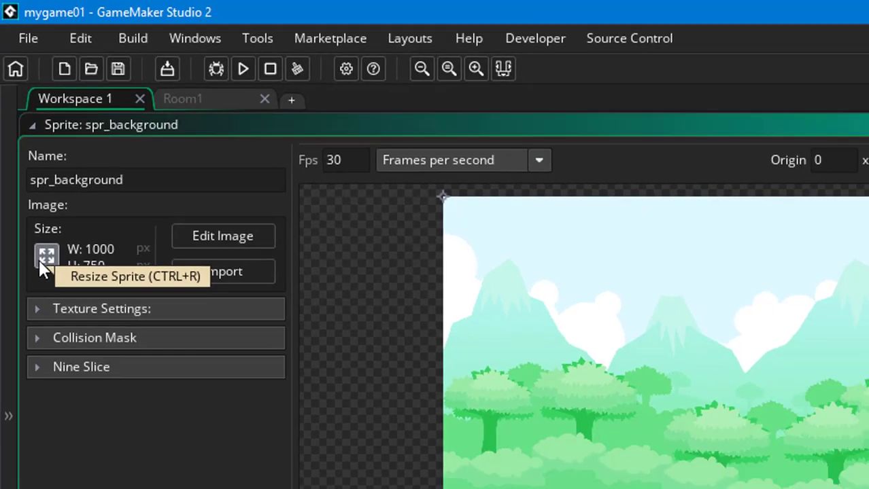
Check Room1's width and scale spr_background to match it at 1366 by 1025 pixels, maintaining the aspect ratio
{"action": "left_click", "coordinate": [62, 333]}
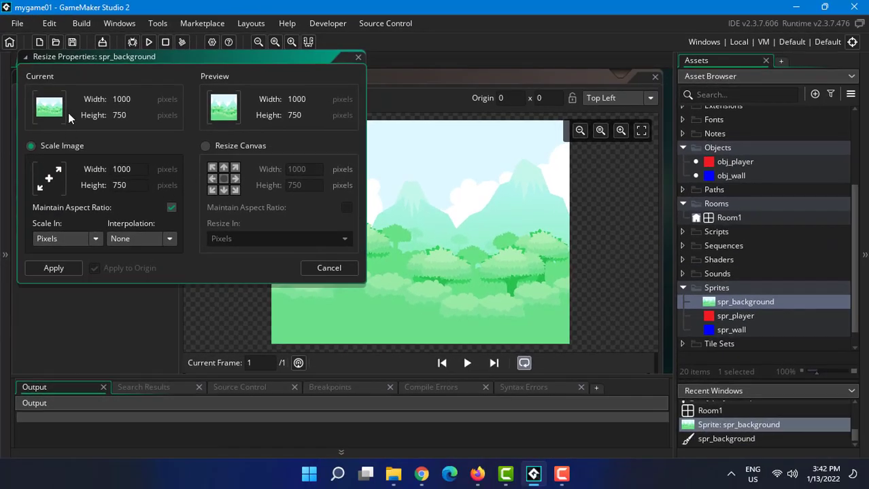
{"action": "left_click_drag", "start_coordinate": [142, 62], "coordinate": [346, 78]}
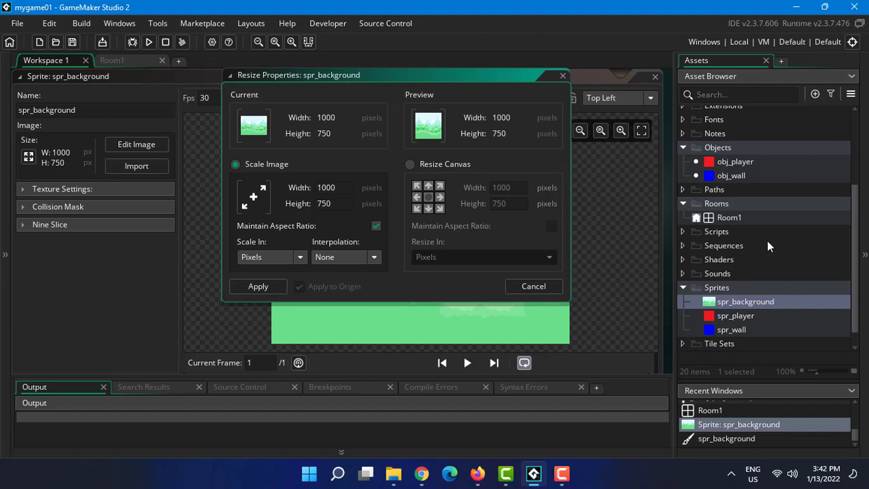
{"action": "double_click", "coordinate": [722, 218]}
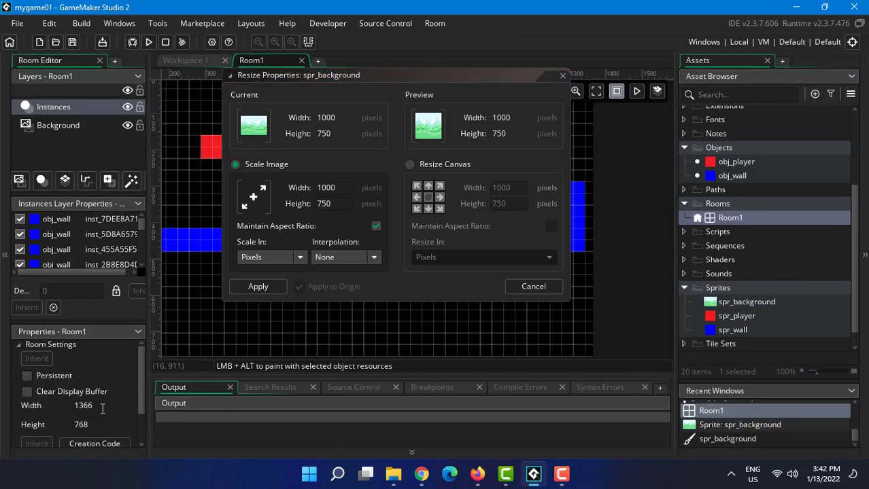
{"action": "left_click", "coordinate": [313, 188]}
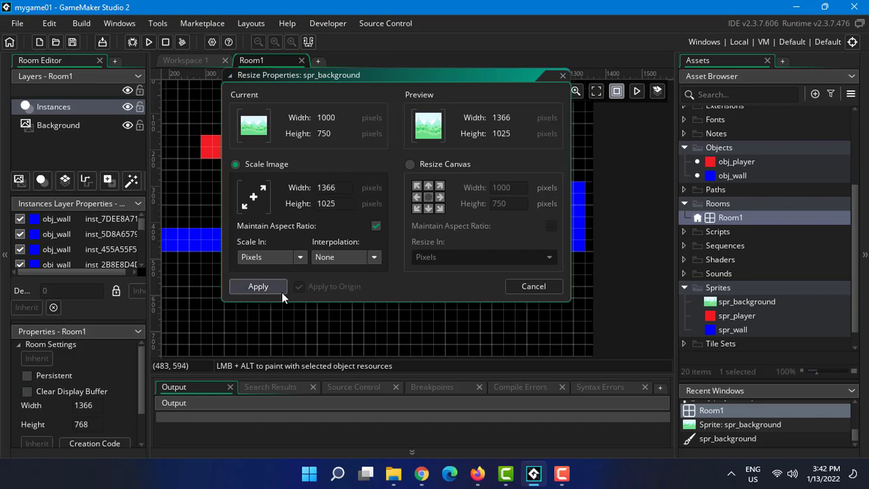
{"action": "left_click", "coordinate": [258, 287]}
Assign spr_background as the sprite of Room1's Background layer
{"action": "left_click", "coordinate": [58, 125]}
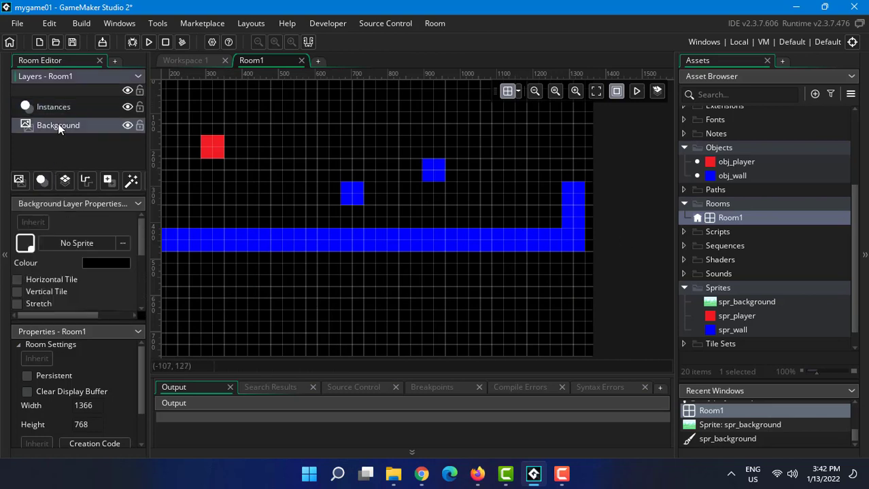
{"action": "left_click", "coordinate": [90, 246]}
{"action": "double_click", "coordinate": [229, 281]}
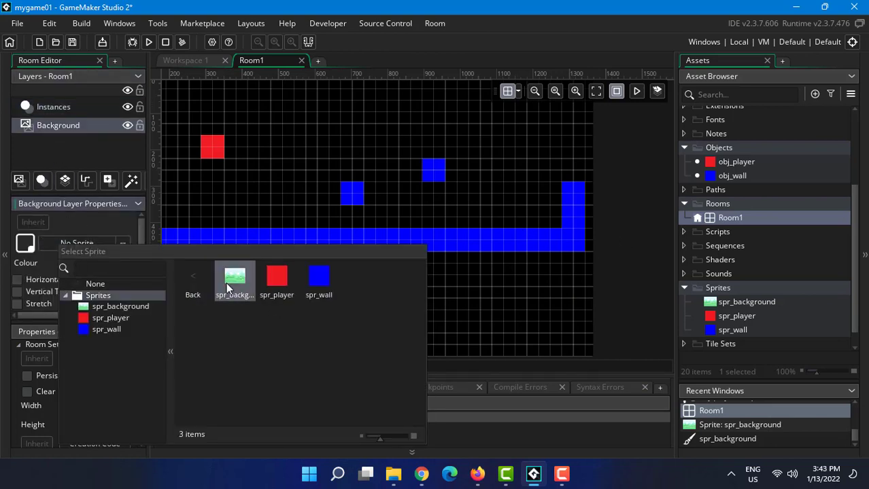
{"action": "double_click", "coordinate": [228, 276]}
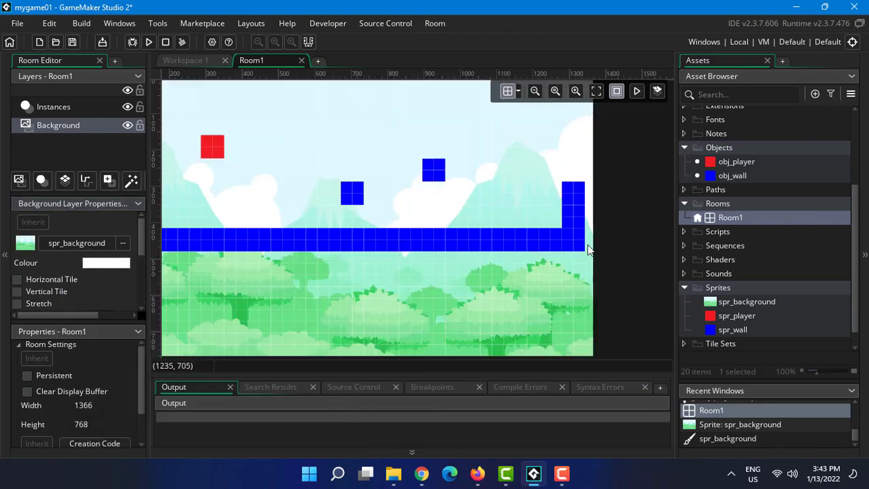
{"action": "left_click", "coordinate": [596, 94]}
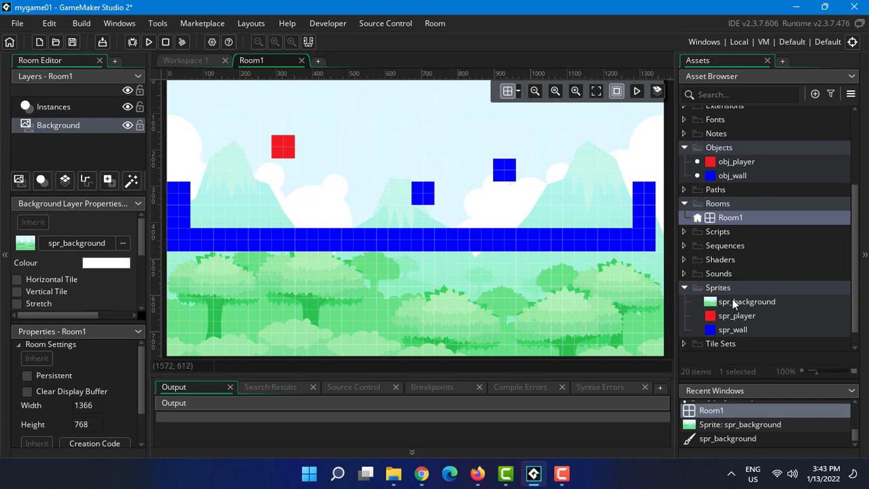
Create another sprite in the Sprites group and name it spr_idle
{"action": "left_click", "coordinate": [715, 289]}
{"action": "right_click", "coordinate": [715, 289]}
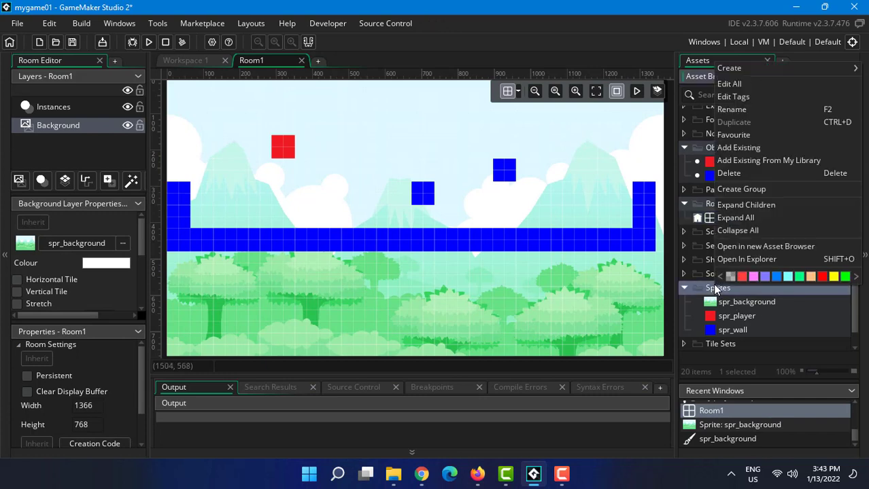
{"action": "mouse_move", "coordinate": [757, 66]}
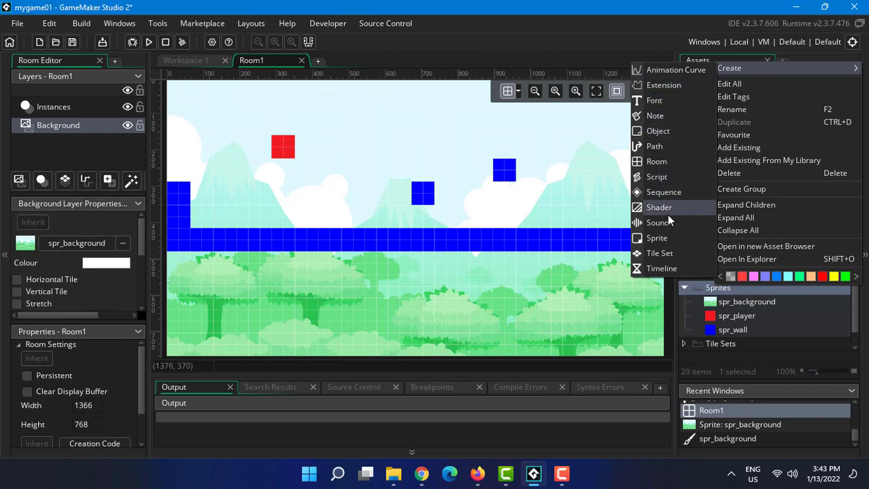
{"action": "left_click", "coordinate": [655, 239]}
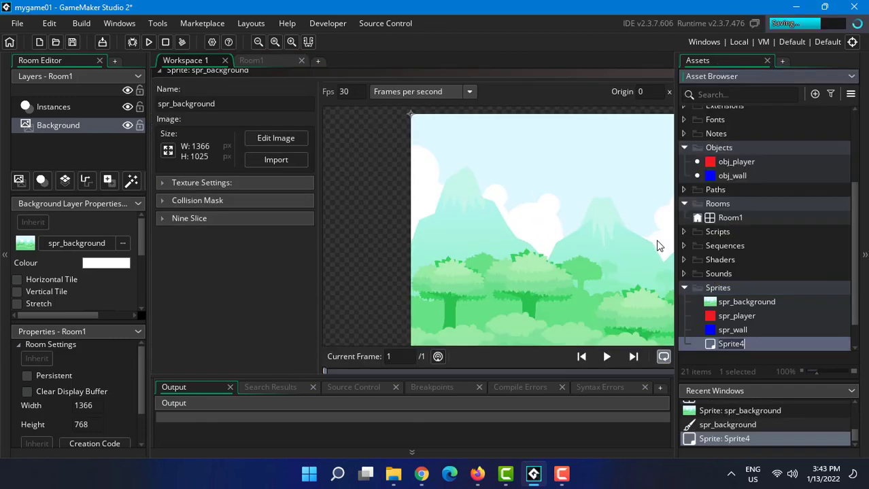
{"action": "type", "text": "spr_idl"}
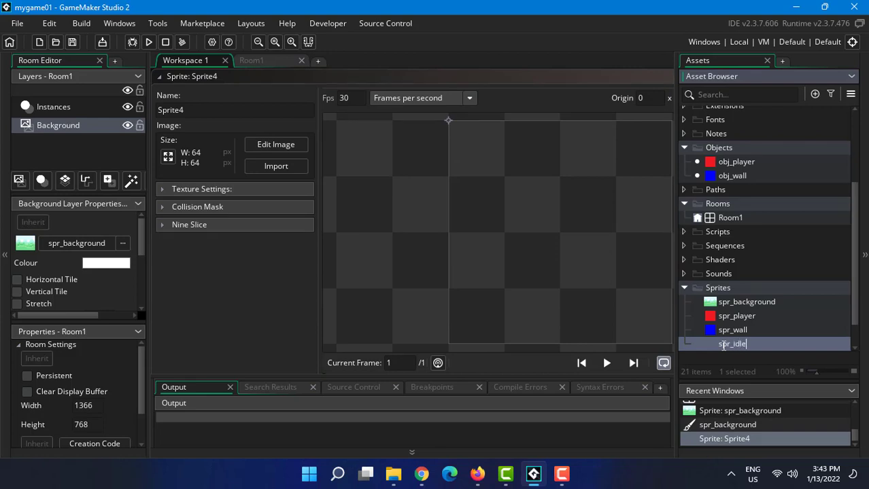
{"action": "key", "text": "Return"}
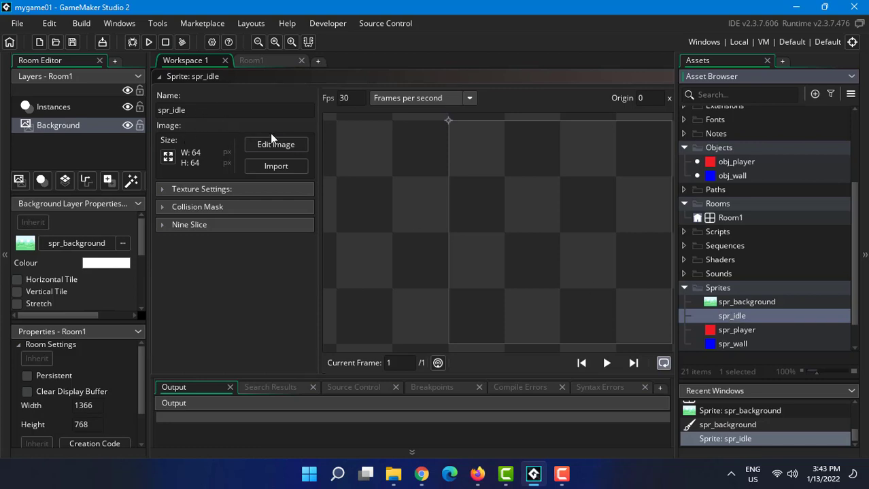
Import Idle (1).png from Downloads\jackfree\png as the image of spr_idle
{"action": "left_click", "coordinate": [273, 169]}
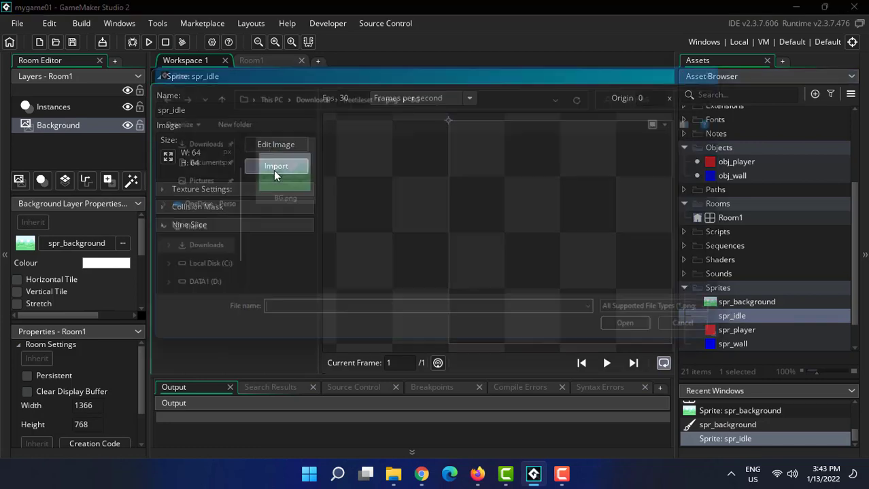
{"action": "left_click", "coordinate": [352, 90]}
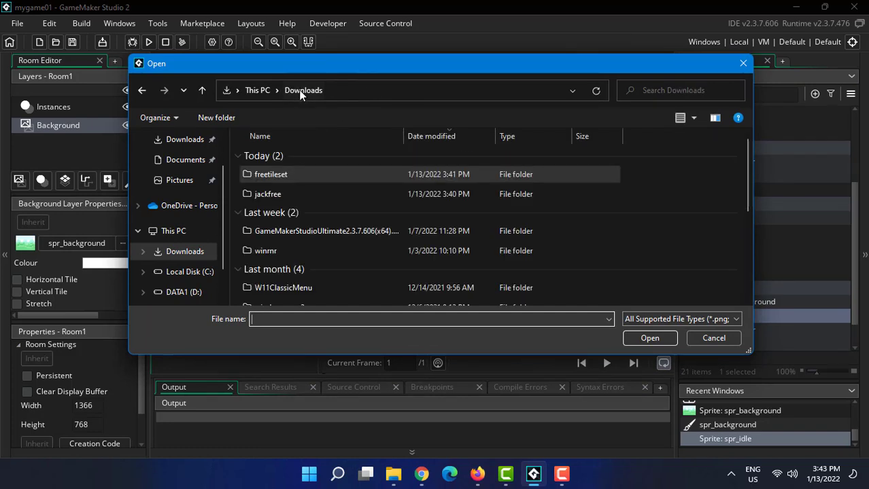
{"action": "double_click", "coordinate": [266, 195]}
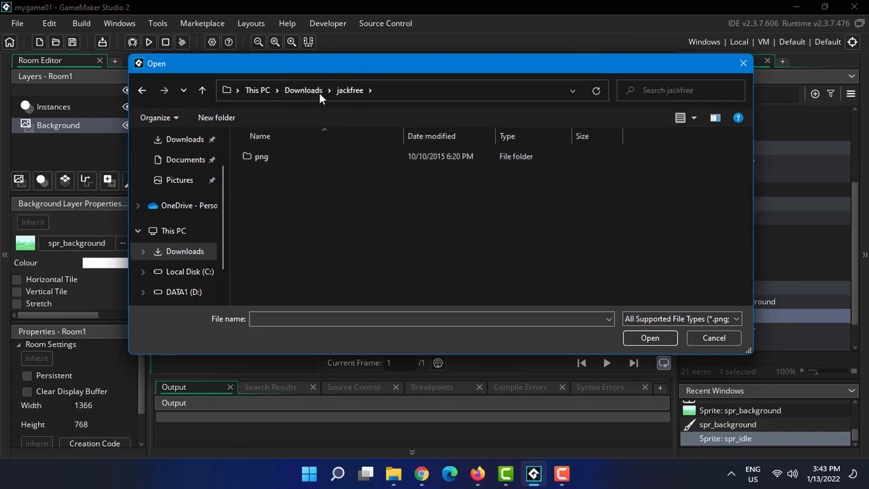
{"action": "double_click", "coordinate": [263, 158]}
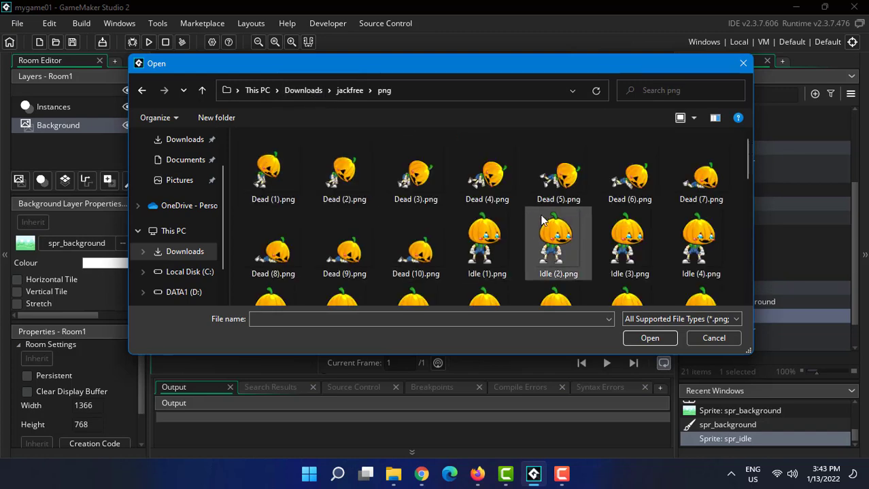
{"action": "scroll", "coordinate": [557, 252], "scroll_direction": "down", "scroll_amount": 2}
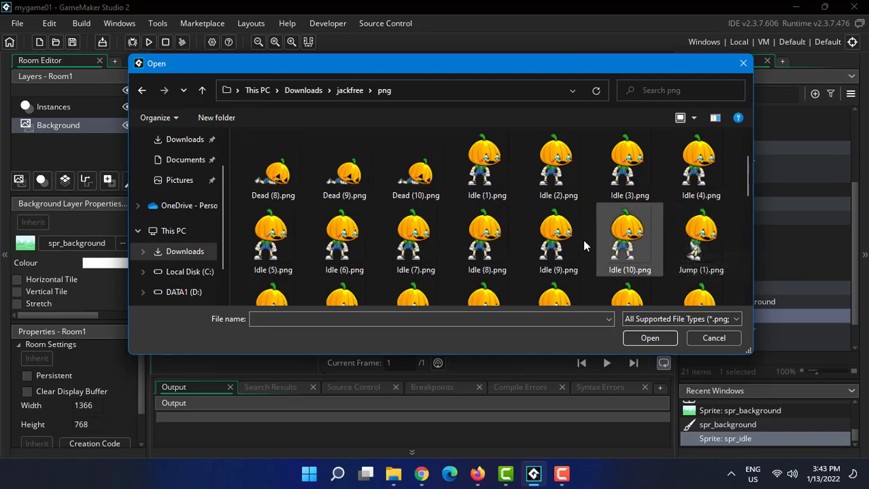
{"action": "double_click", "coordinate": [484, 175]}
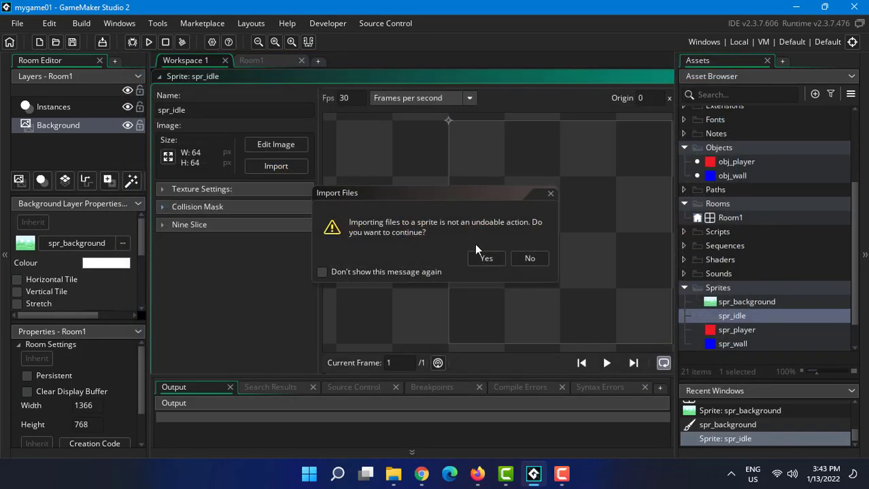
{"action": "left_click", "coordinate": [476, 253]}
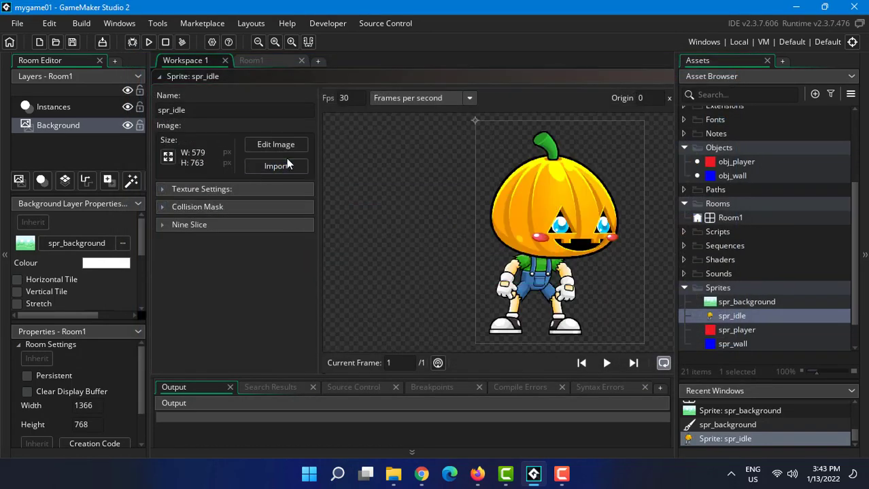
Scale the spr_idle image to 100 by 132 pixels, maintaining the aspect ratio
{"action": "left_click", "coordinate": [275, 144]}
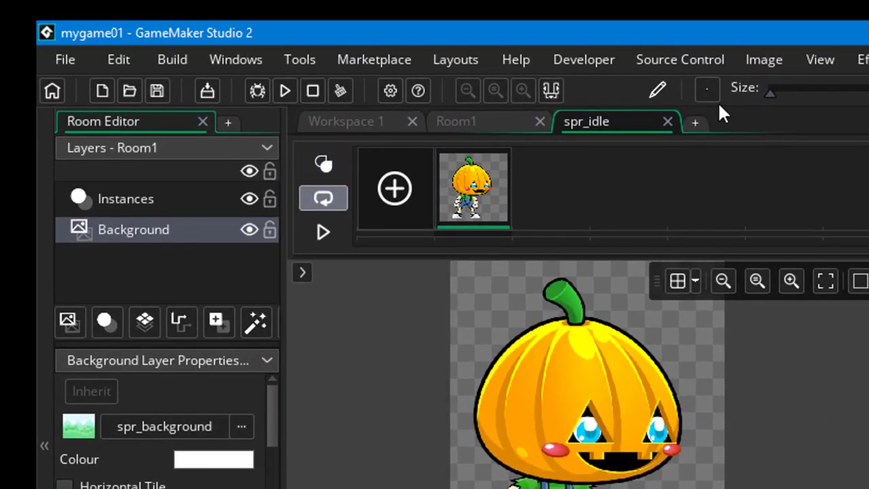
{"action": "left_click", "coordinate": [763, 60]}
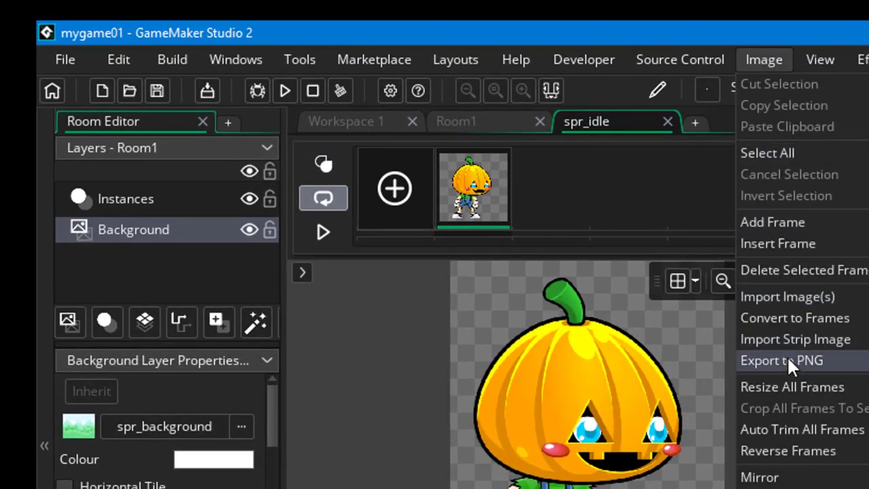
{"action": "left_click", "coordinate": [797, 389]}
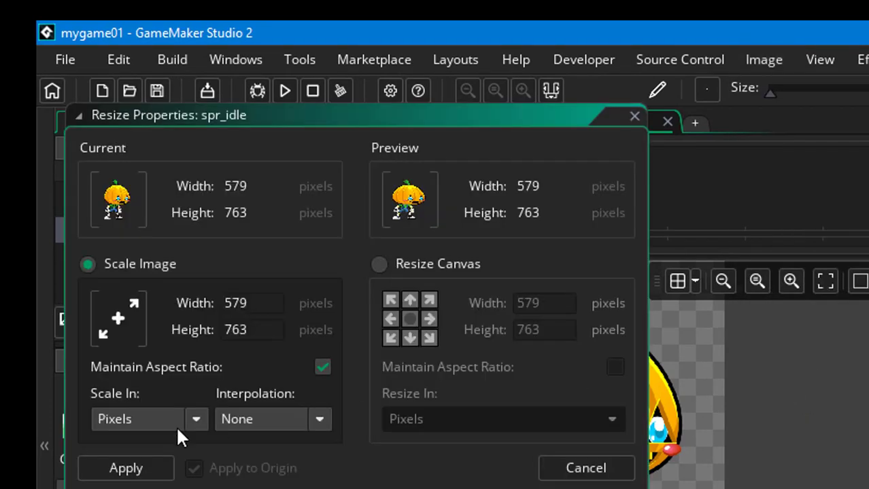
{"action": "double_click", "coordinate": [246, 303]}
{"action": "type", "text": "100"}
{"action": "left_click_drag", "start_coordinate": [257, 302], "coordinate": [225, 306]}
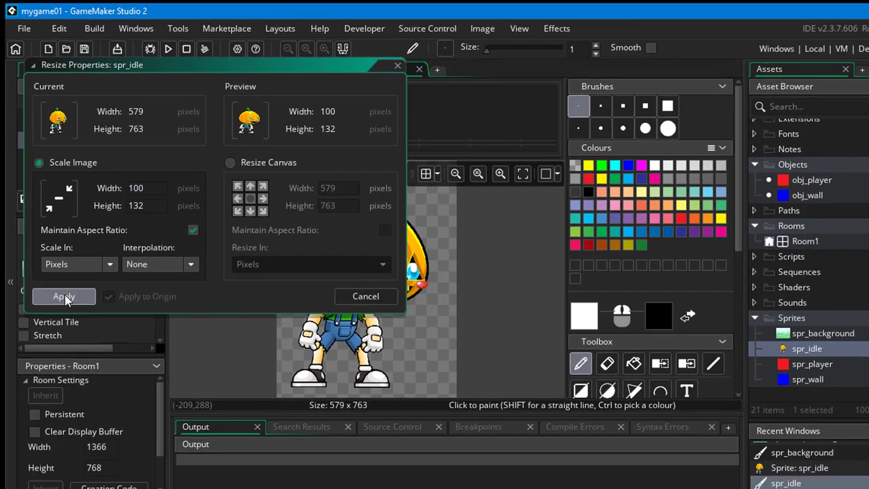
{"action": "left_click", "coordinate": [122, 446]}
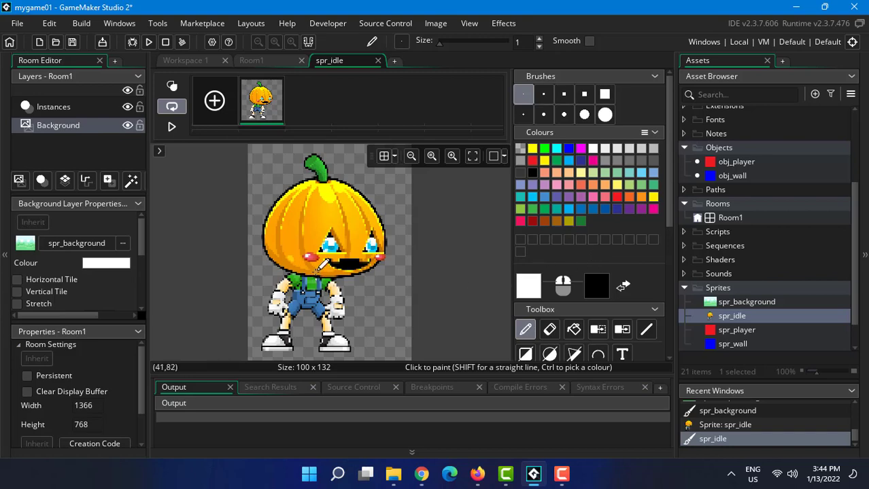
Replace the image of spr_player by importing Idle (1).png from Downloads\jackfree\png
{"action": "left_click", "coordinate": [716, 333]}
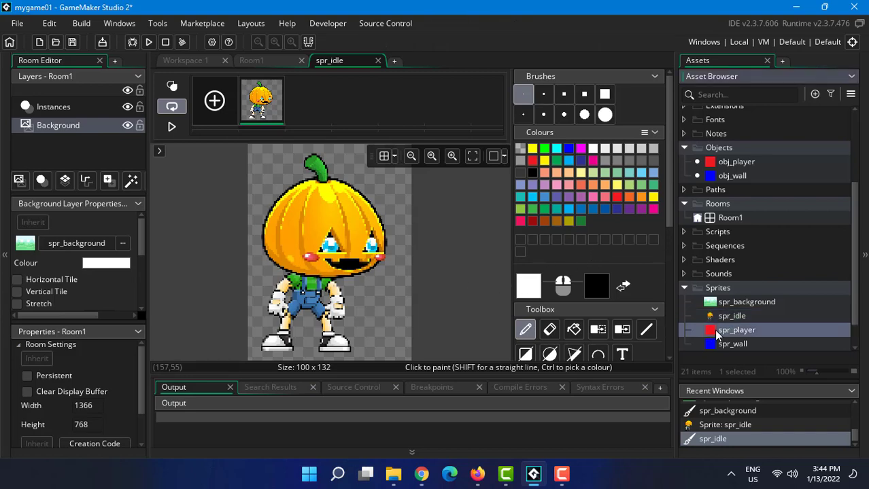
{"action": "double_click", "coordinate": [722, 332]}
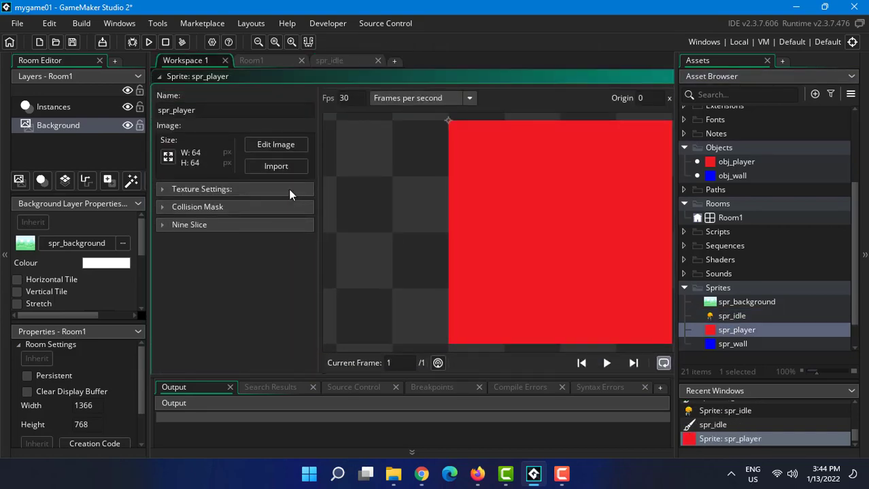
{"action": "left_click", "coordinate": [275, 168]}
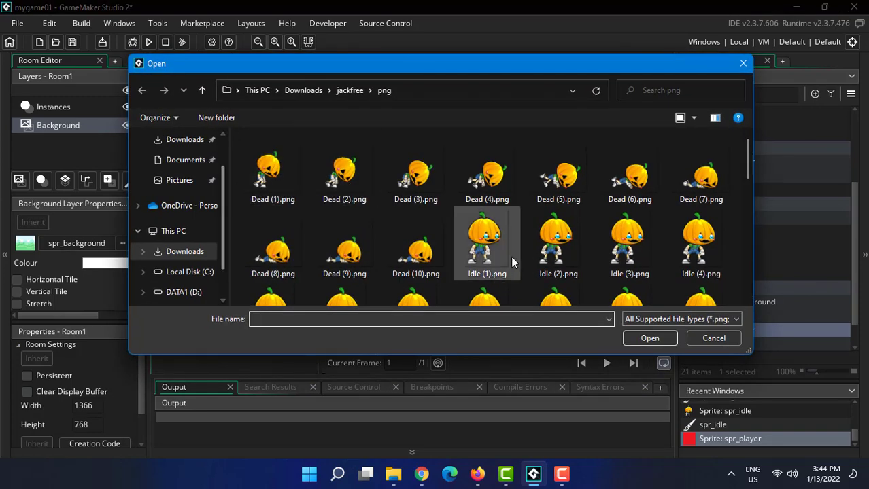
{"action": "scroll", "coordinate": [506, 253], "scroll_direction": "down", "scroll_amount": 3}
{"action": "scroll", "coordinate": [380, 218], "scroll_direction": "up", "scroll_amount": 1}
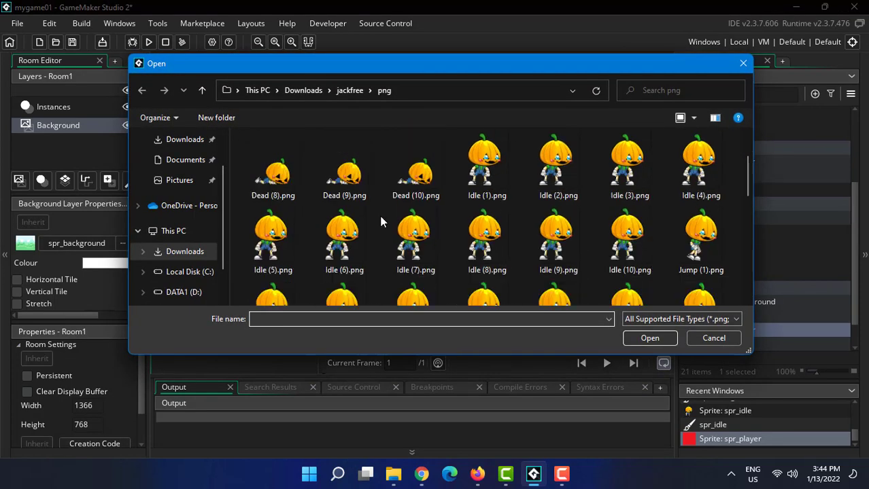
{"action": "double_click", "coordinate": [488, 180]}
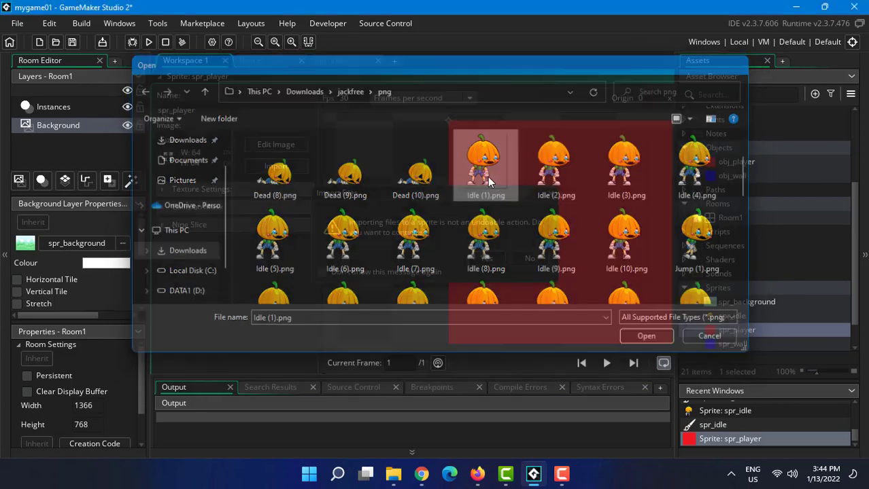
{"action": "left_click", "coordinate": [483, 259]}
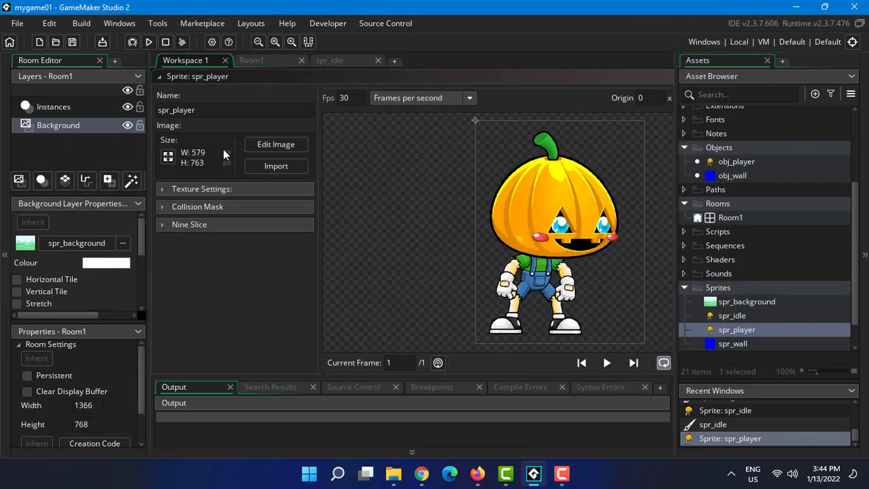
Scale the spr_player image to 100 by 132 pixels, maintaining the aspect ratio
{"action": "left_click", "coordinate": [277, 144]}
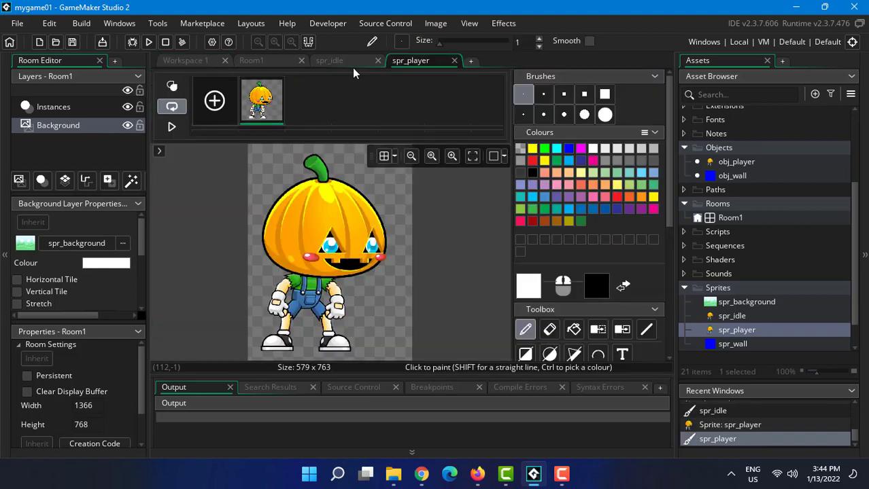
{"action": "left_click", "coordinate": [435, 23]}
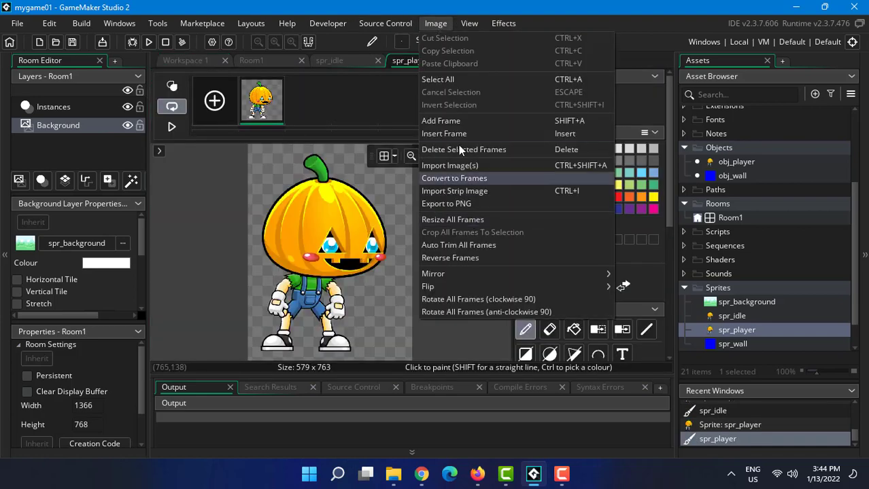
{"action": "left_click", "coordinate": [452, 219]}
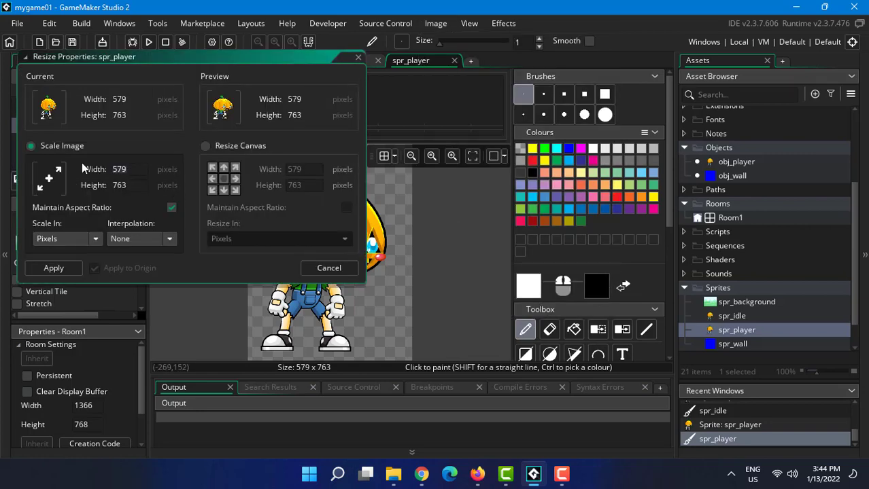
{"action": "key", "text": "Return"}
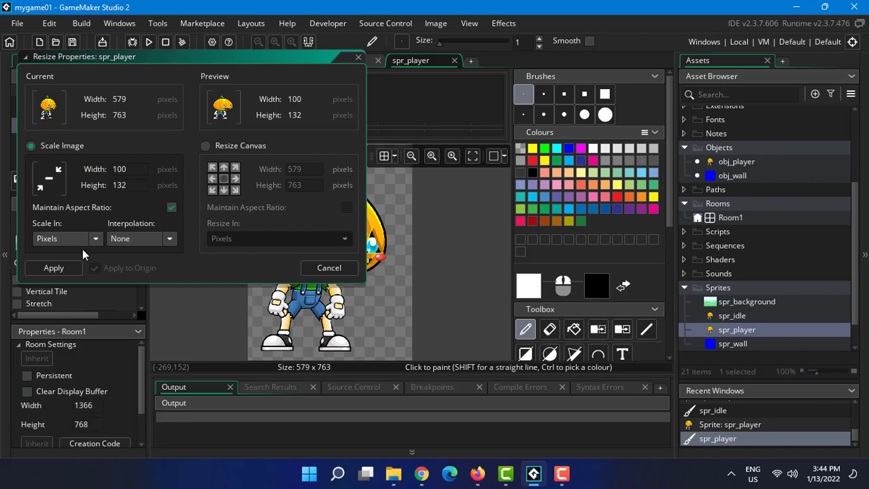
{"action": "left_click", "coordinate": [61, 267]}
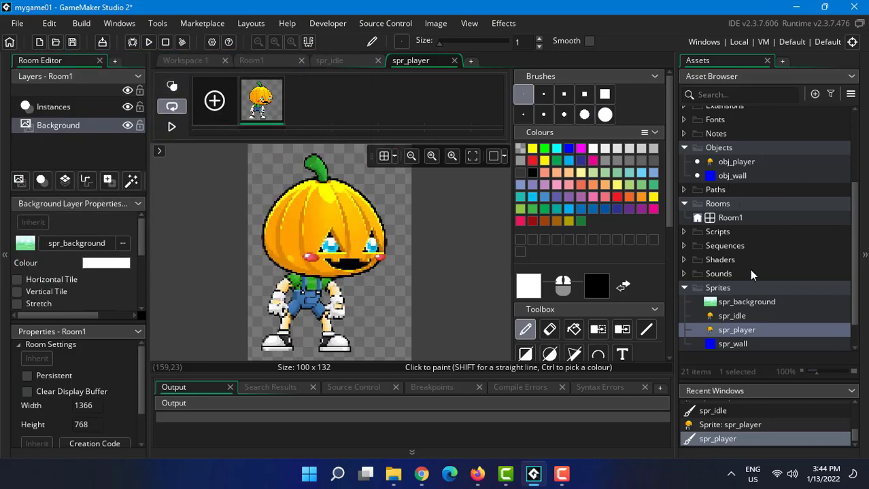
Create a new sprite in the Sprites group and name it spr_jump
{"action": "left_click", "coordinate": [707, 289]}
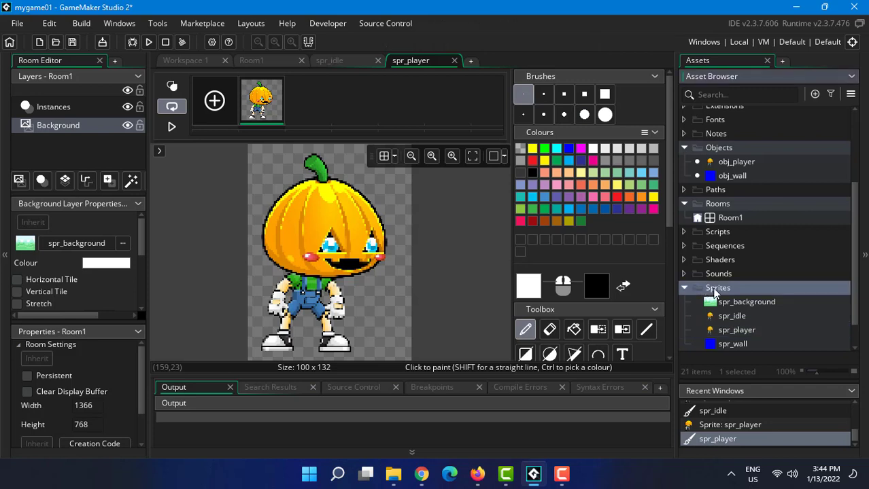
{"action": "right_click", "coordinate": [713, 291]}
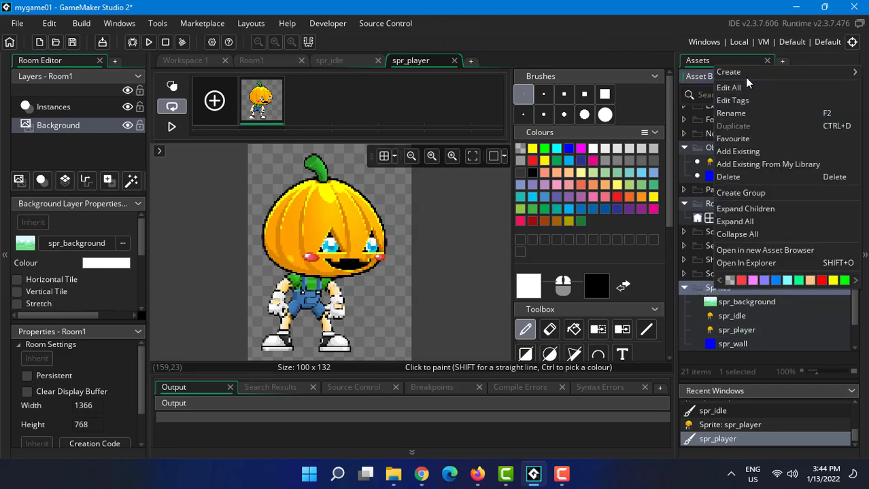
{"action": "mouse_move", "coordinate": [748, 71]}
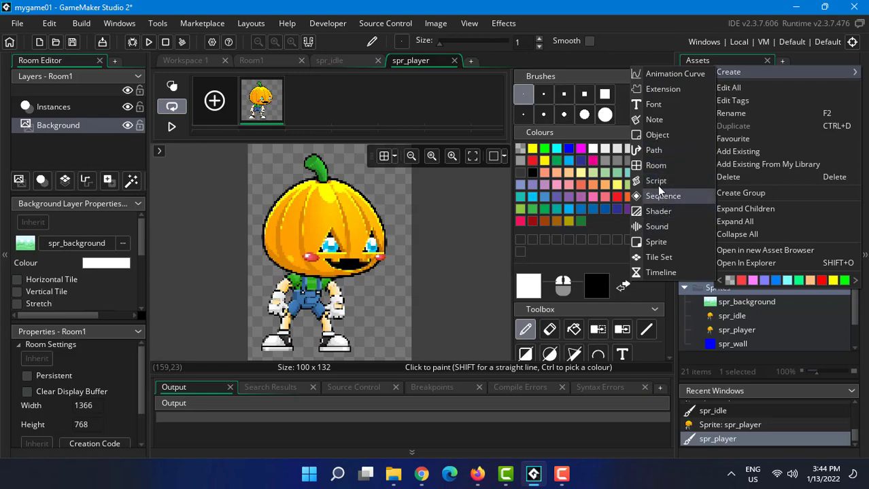
{"action": "left_click", "coordinate": [654, 241]}
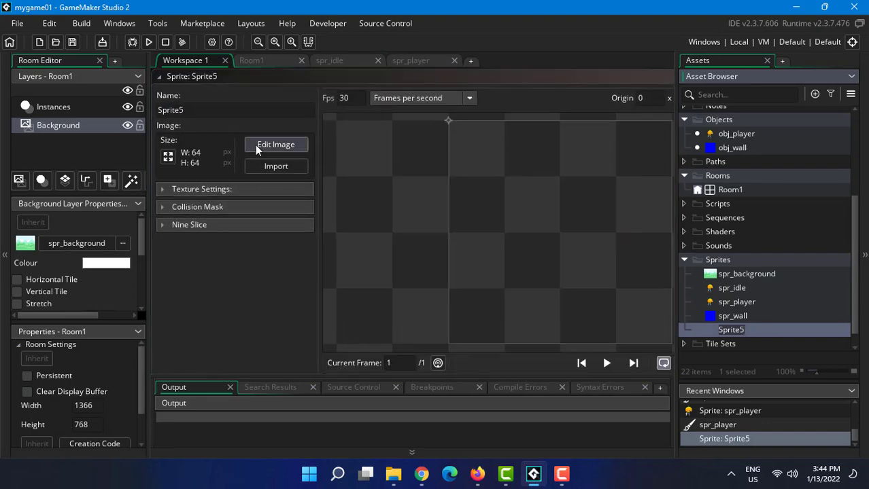
{"action": "left_click", "coordinate": [164, 110]}
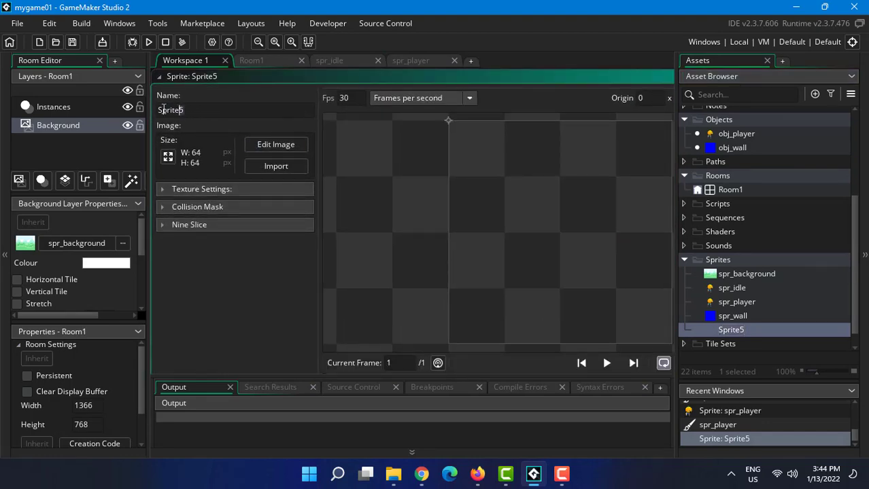
{"action": "type", "text": "spr_jump"}
Import Jump (2).png and Jump (3).png from Downloads\jackfree\png together as the frames of spr_jump
{"action": "left_click", "coordinate": [281, 170]}
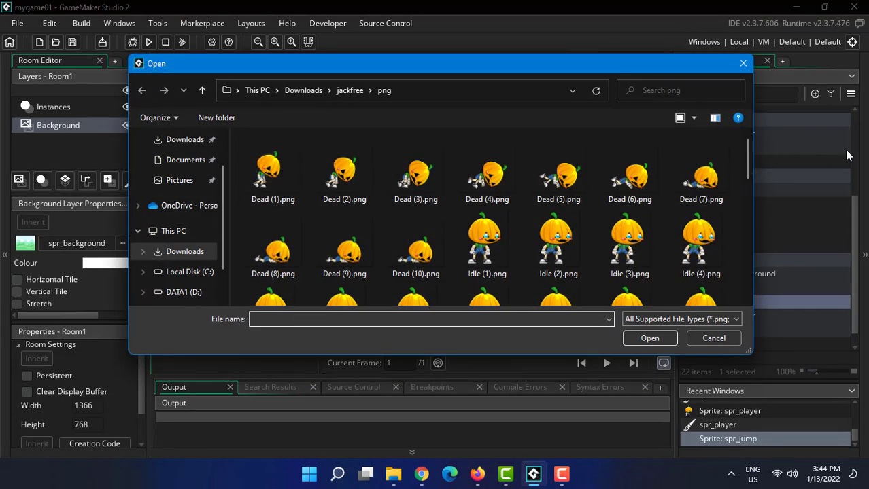
{"action": "scroll", "coordinate": [746, 168], "scroll_direction": "down", "scroll_amount": 5}
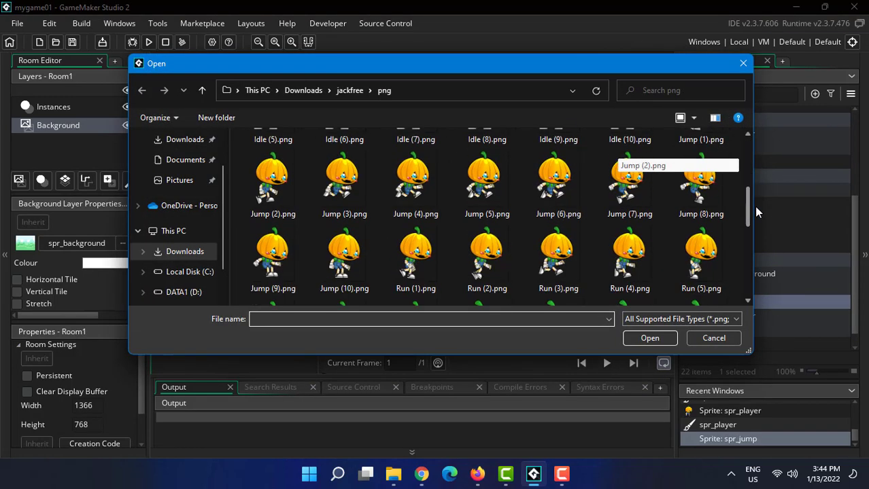
{"action": "scroll", "coordinate": [756, 212], "scroll_direction": "down", "scroll_amount": 6}
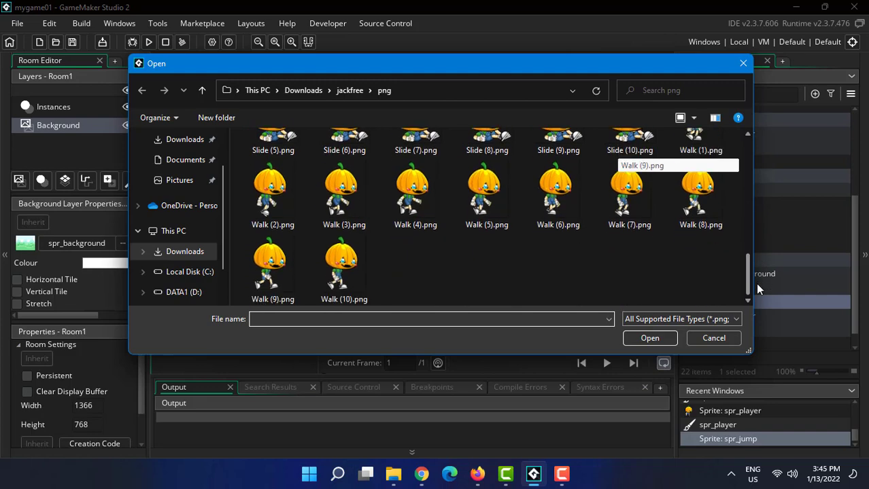
{"action": "scroll", "coordinate": [755, 282], "scroll_direction": "up", "scroll_amount": 3}
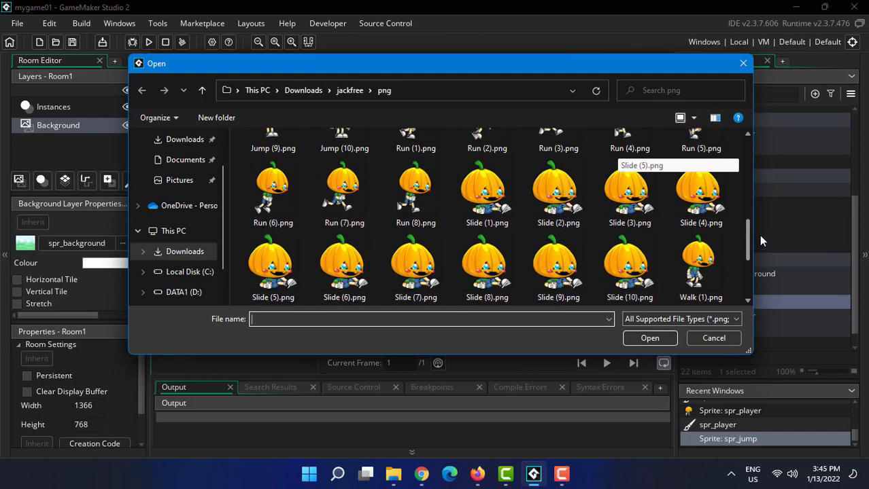
{"action": "scroll", "coordinate": [759, 225], "scroll_direction": "up", "scroll_amount": 2}
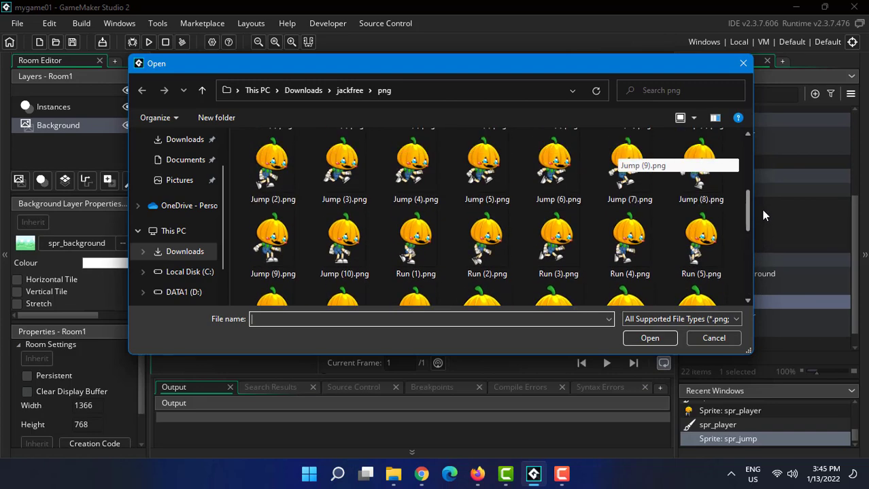
{"action": "scroll", "coordinate": [762, 212], "scroll_direction": "up", "scroll_amount": 1}
{"action": "scroll", "coordinate": [763, 213], "scroll_direction": "down", "scroll_amount": 1}
{"action": "scroll", "coordinate": [766, 211], "scroll_direction": "up", "scroll_amount": 1}
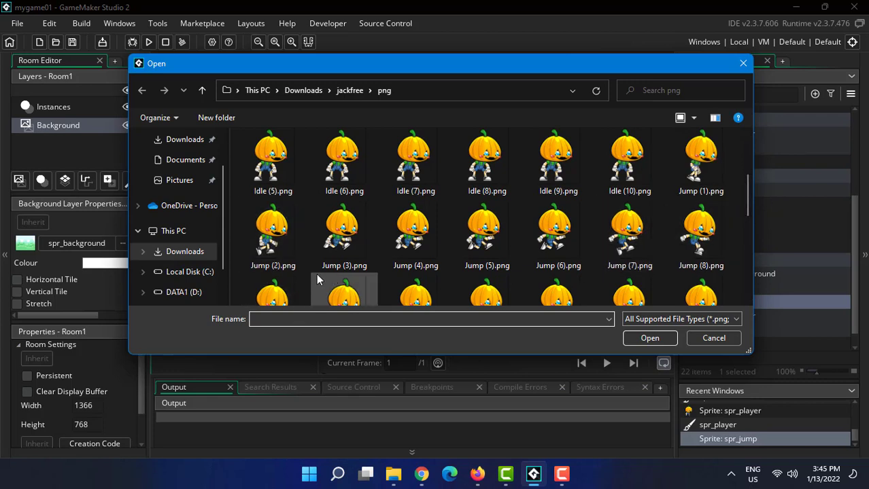
{"action": "left_click", "coordinate": [275, 250]}
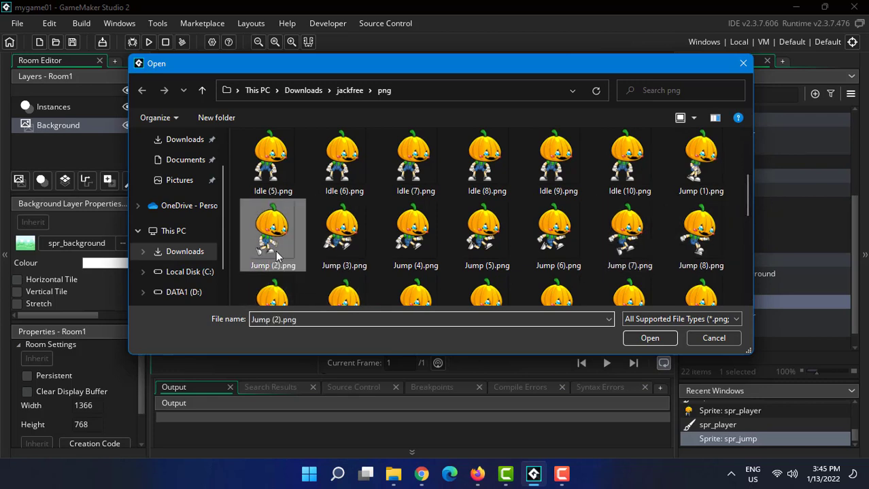
{"action": "left_click", "coordinate": [353, 248], "text": "shift"}
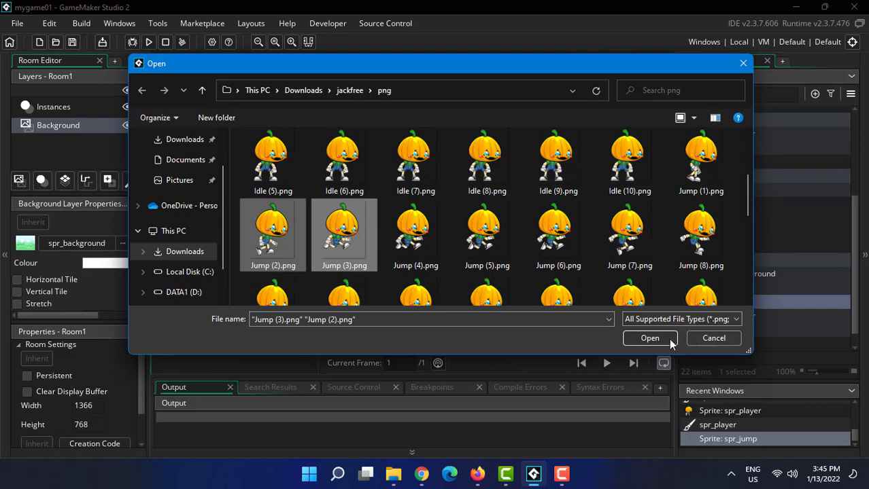
{"action": "left_click", "coordinate": [648, 335]}
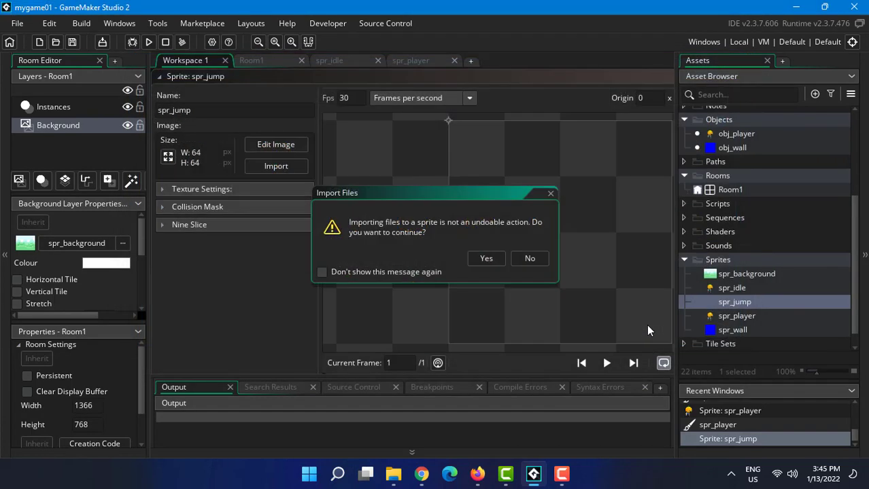
{"action": "left_click", "coordinate": [485, 259]}
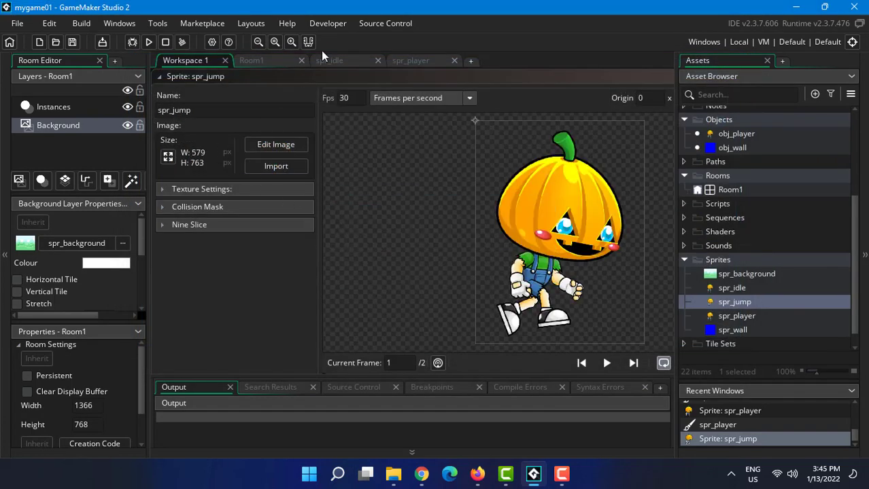
Scale all spr_jump frames to 100 by 132 pixels, maintaining the aspect ratio, and preview the animation
{"action": "left_click", "coordinate": [276, 145]}
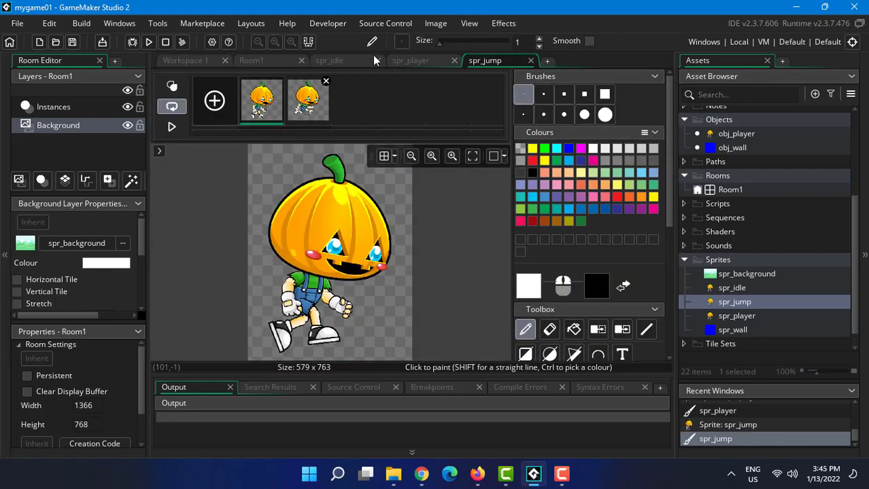
{"action": "left_click", "coordinate": [437, 23]}
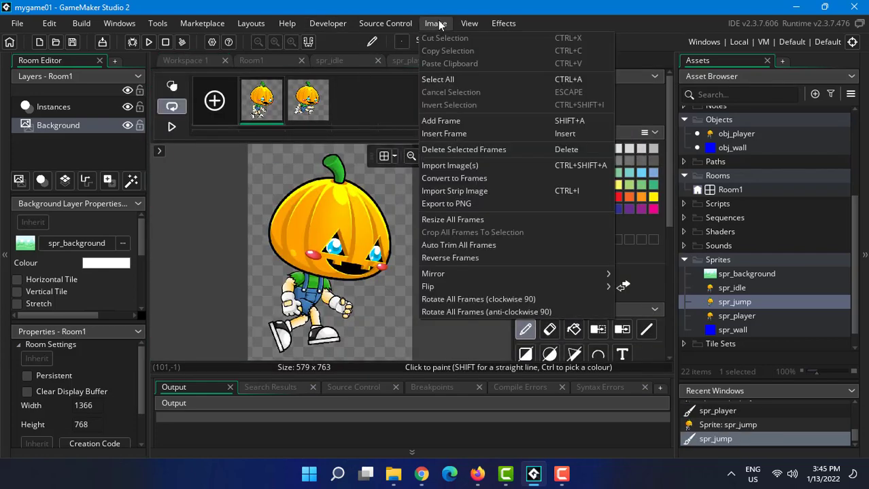
{"action": "left_click", "coordinate": [446, 219]}
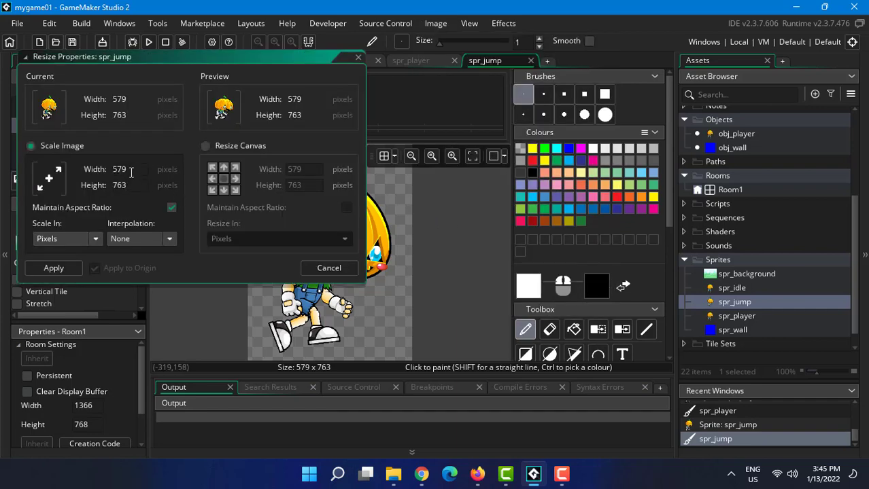
{"action": "type", "text": "1"}
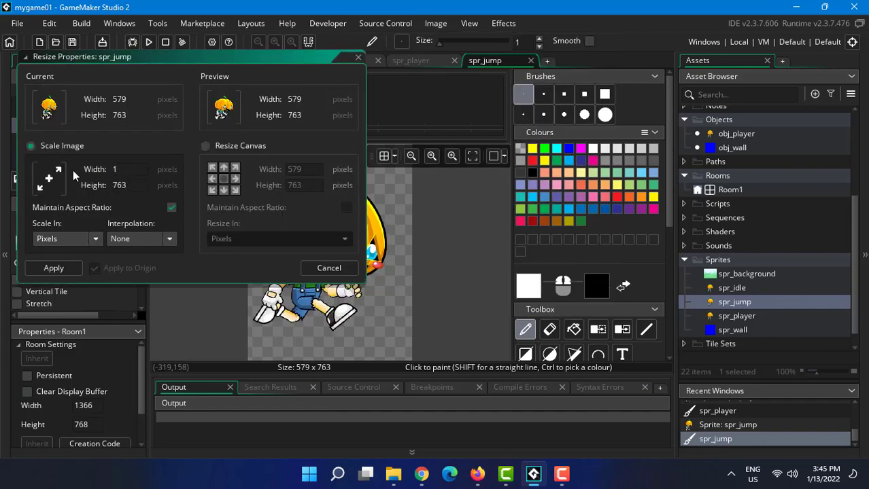
{"action": "type", "text": "00"}
{"action": "left_click", "coordinate": [136, 193]}
{"action": "left_click", "coordinate": [60, 269]}
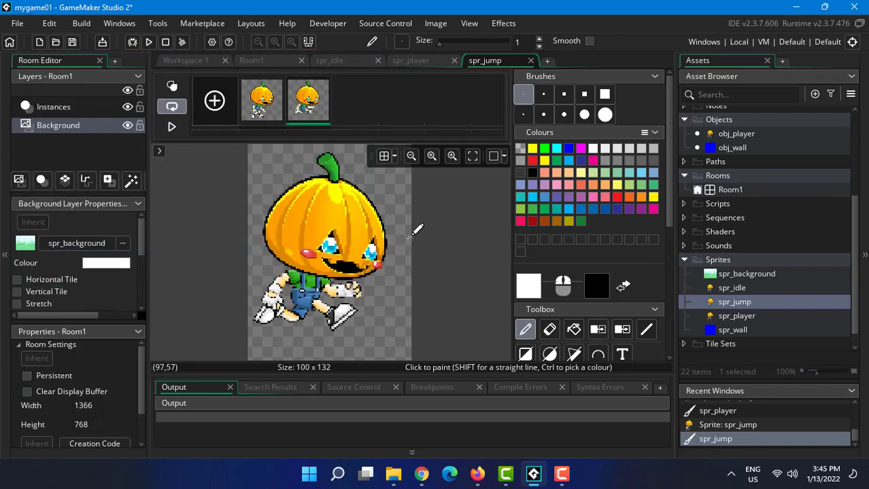
{"action": "left_click", "coordinate": [172, 125]}
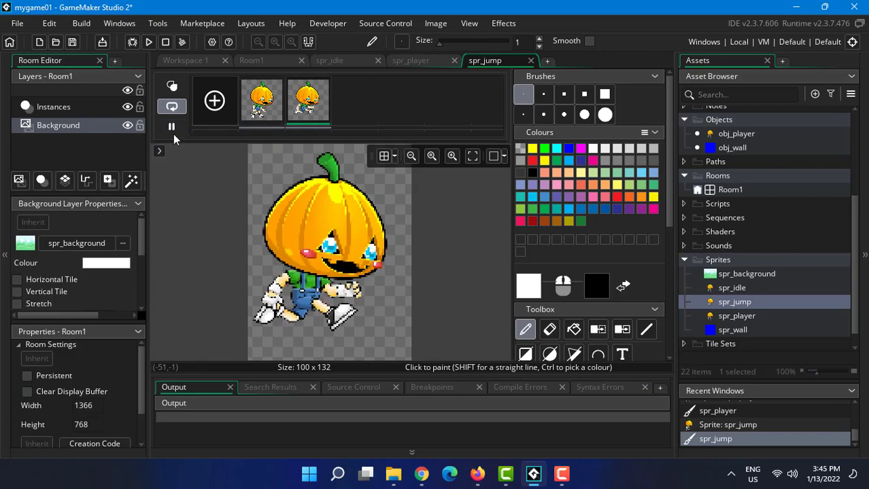
{"action": "left_click", "coordinate": [173, 130]}
Create a new sprite in the Sprites group and name it spr_run
{"action": "left_click", "coordinate": [721, 263]}
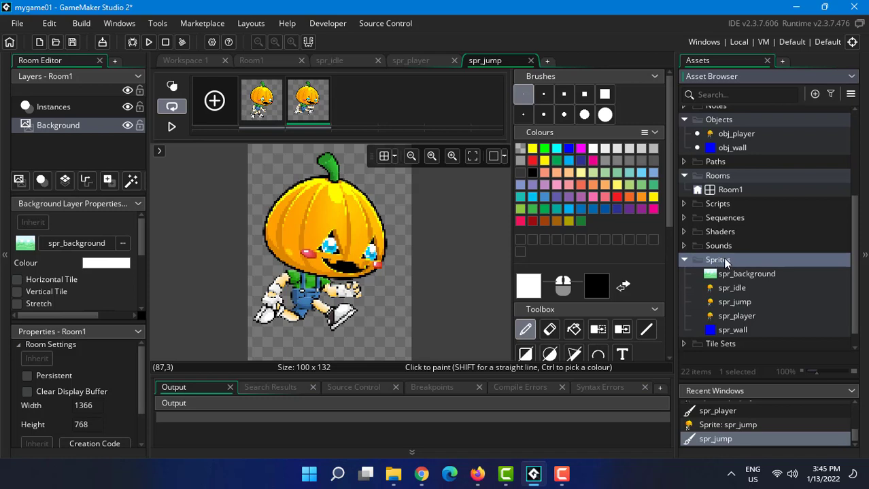
{"action": "right_click", "coordinate": [724, 263]}
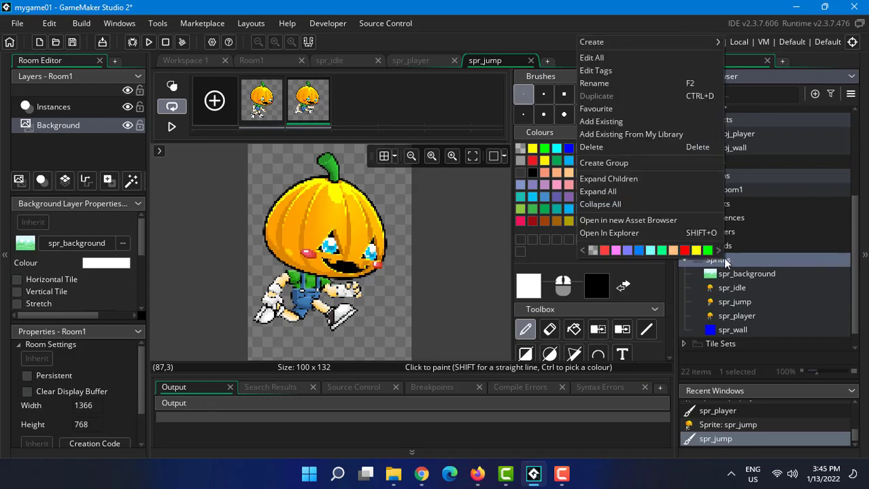
{"action": "mouse_move", "coordinate": [624, 44]}
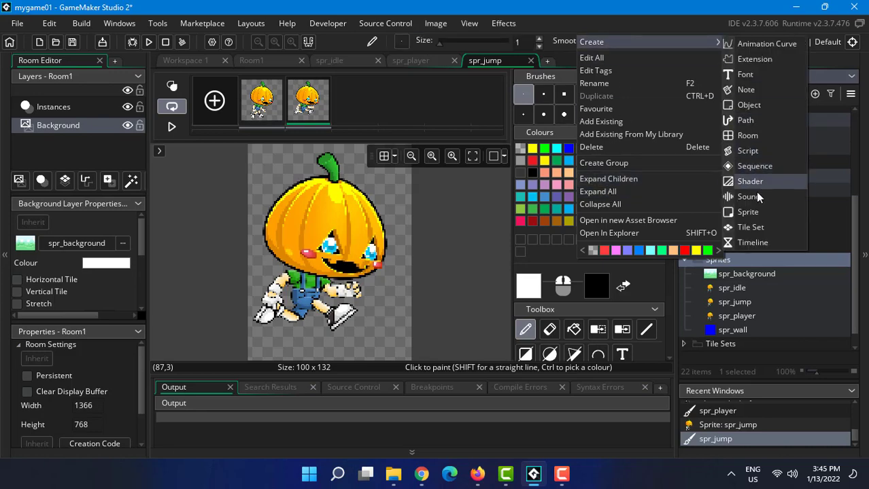
{"action": "left_click", "coordinate": [749, 212]}
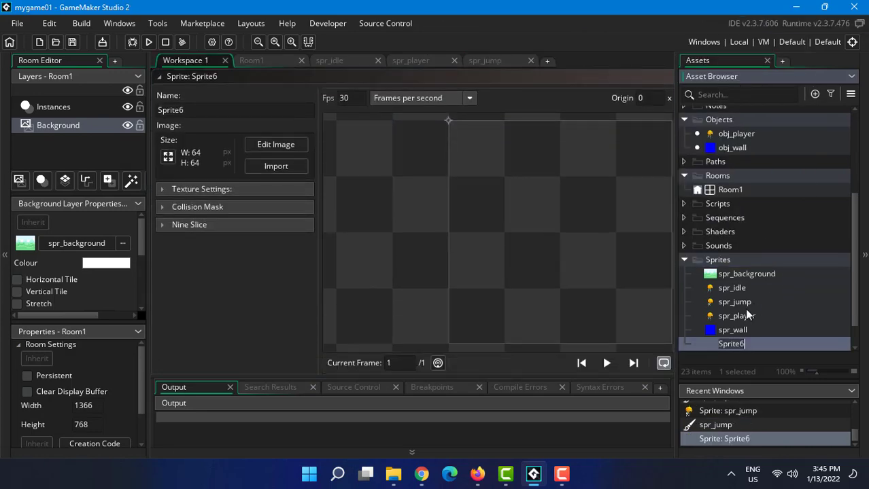
{"action": "type", "text": "Sp"}
{"action": "key", "text": "BackSpace"}
{"action": "key", "text": "BackSpace"}
{"action": "type", "text": "spr_run"}
{"action": "key", "text": "Return"}
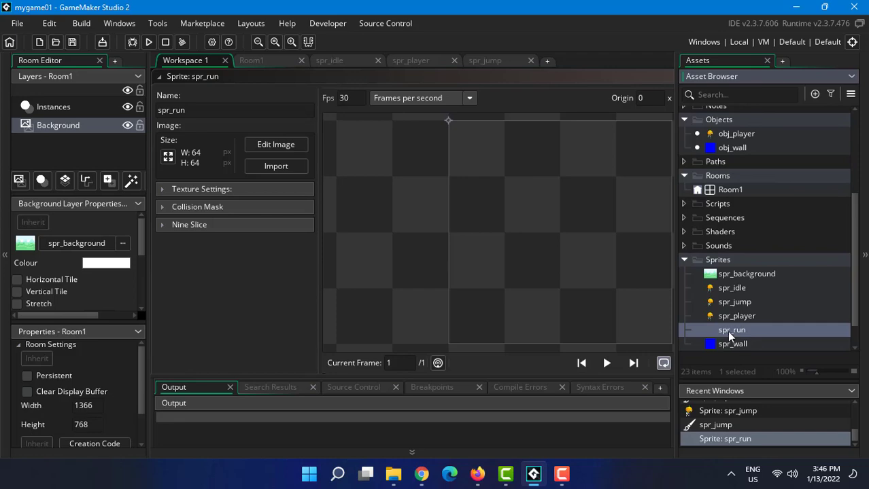
Import Run (1).png through Run (8).png from Downloads\jackfree\png together as the frames of spr_run
{"action": "left_click", "coordinate": [277, 170]}
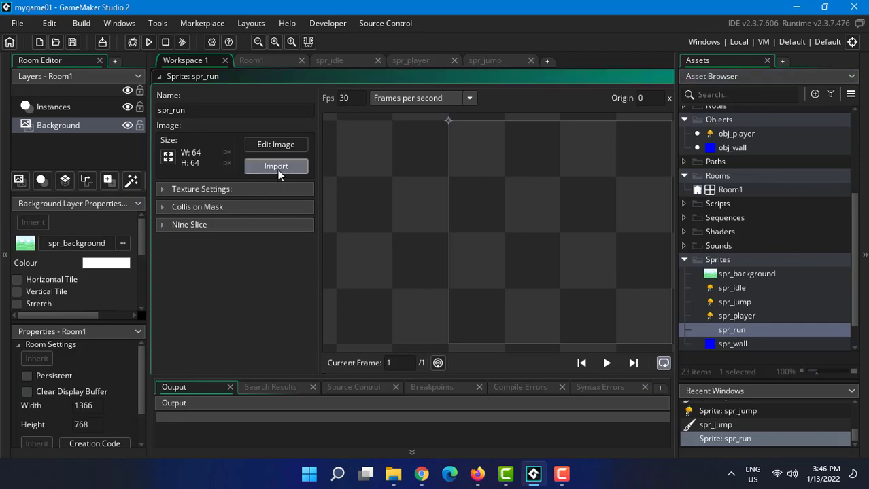
{"action": "left_click_drag", "start_coordinate": [745, 157], "coordinate": [754, 225]}
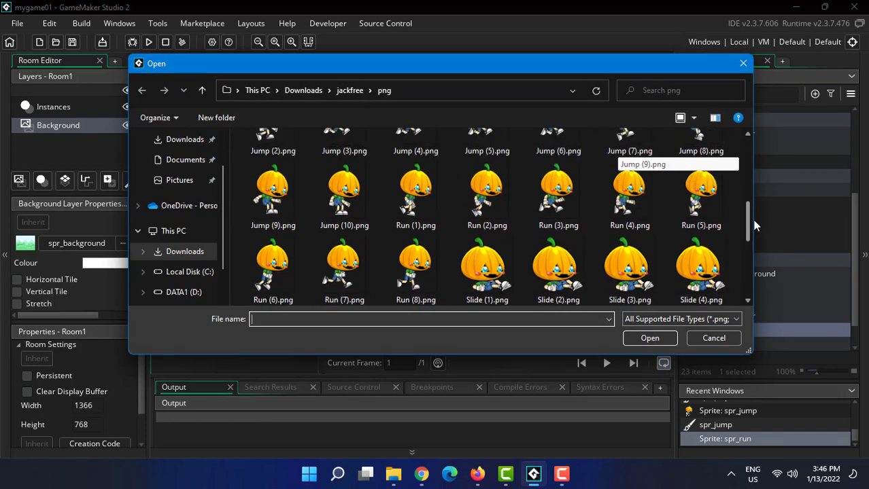
{"action": "left_click", "coordinate": [415, 197]}
{"action": "left_click", "coordinate": [480, 204], "text": "ctrl"}
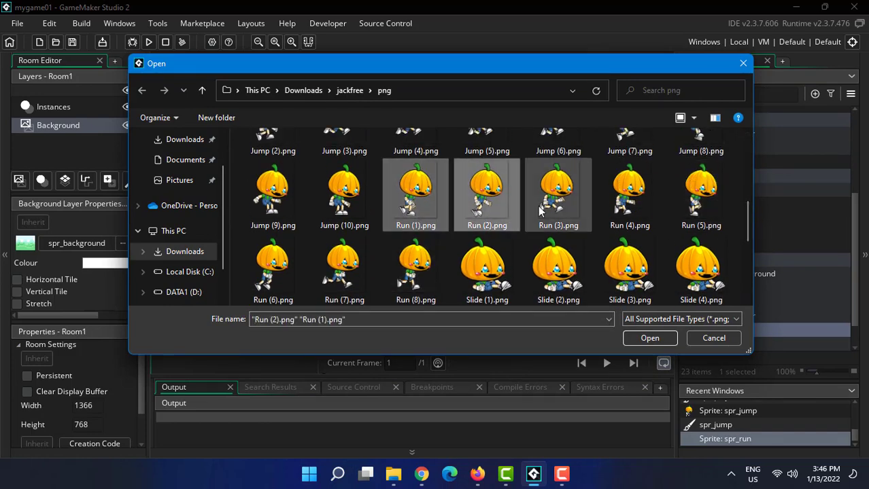
{"action": "left_click", "coordinate": [541, 207], "text": "ctrl"}
{"action": "left_click", "coordinate": [631, 208], "text": "ctrl"}
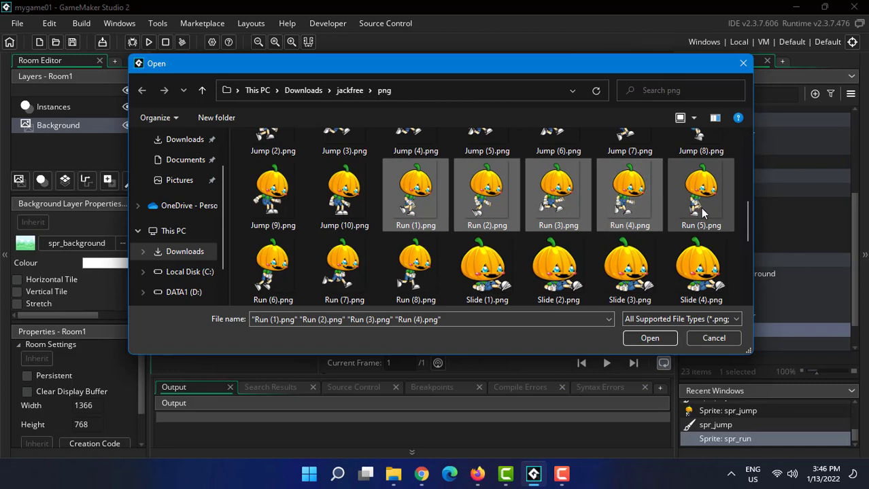
{"action": "left_click", "coordinate": [700, 208], "text": "ctrl"}
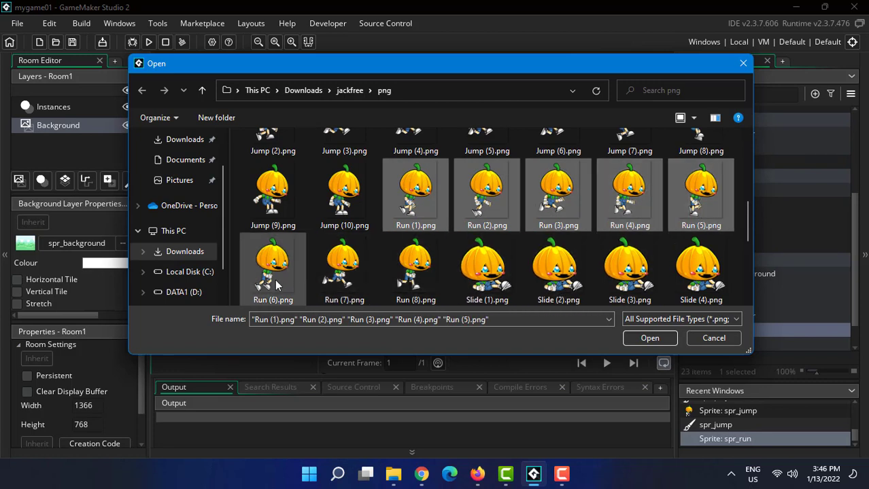
{"action": "left_click", "coordinate": [292, 275], "text": "ctrl"}
{"action": "left_click", "coordinate": [357, 278], "text": "ctrl"}
{"action": "left_click", "coordinate": [417, 285], "text": "ctrl"}
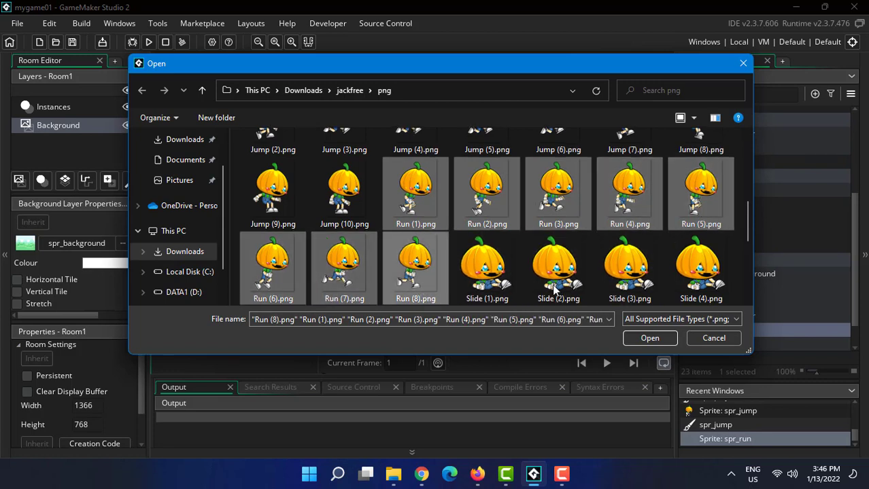
{"action": "left_click", "coordinate": [651, 337]}
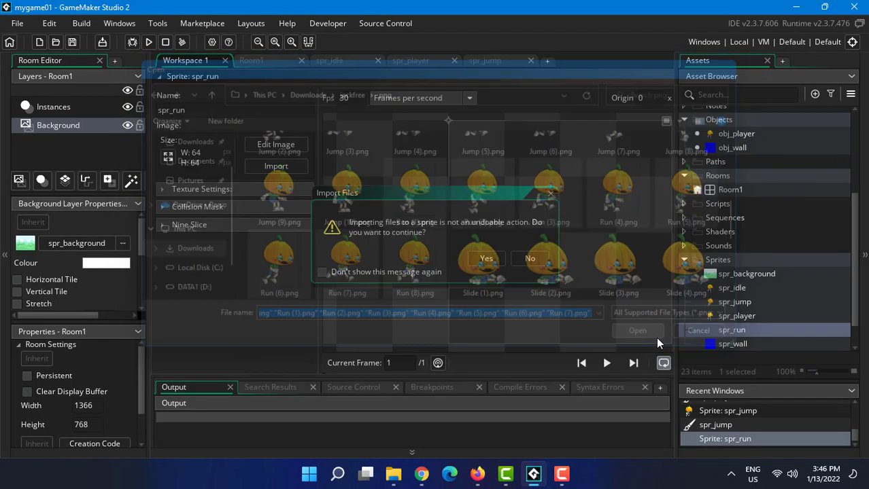
{"action": "left_click", "coordinate": [481, 257]}
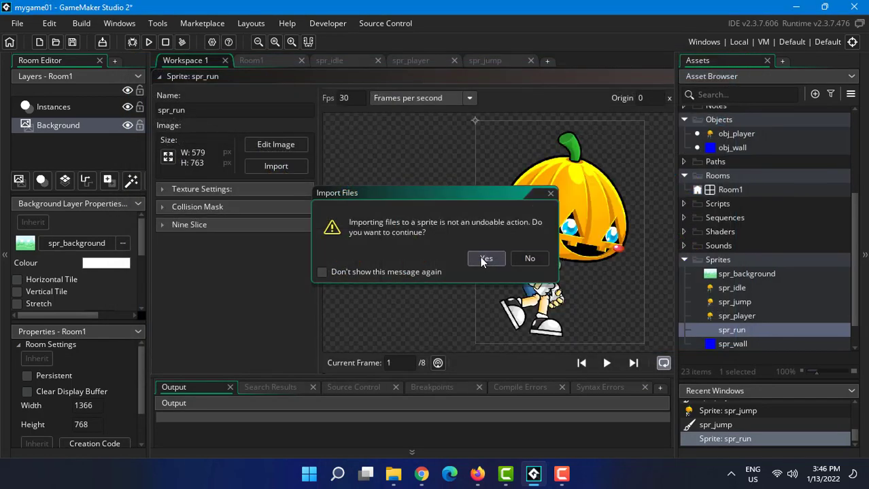
Scale all spr_run frames to 100 by 132 pixels, maintaining the aspect ratio, then preview the animation and close its image editor
{"action": "left_click", "coordinate": [278, 146]}
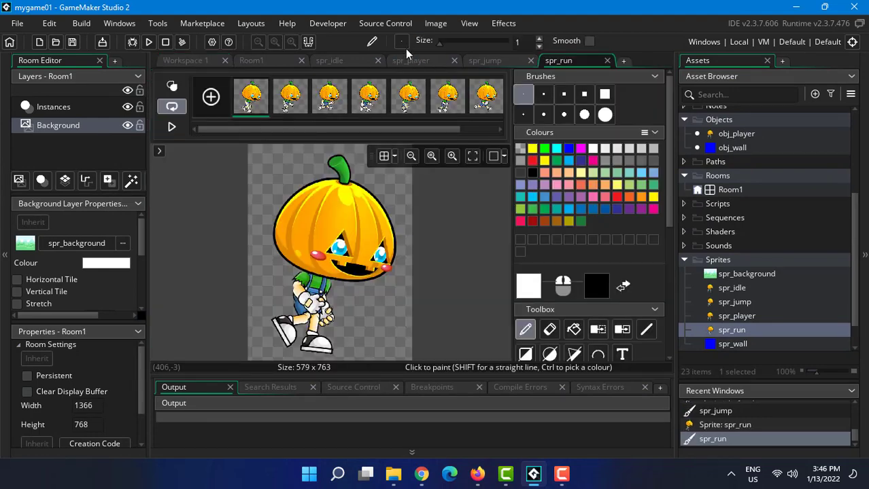
{"action": "left_click", "coordinate": [427, 23]}
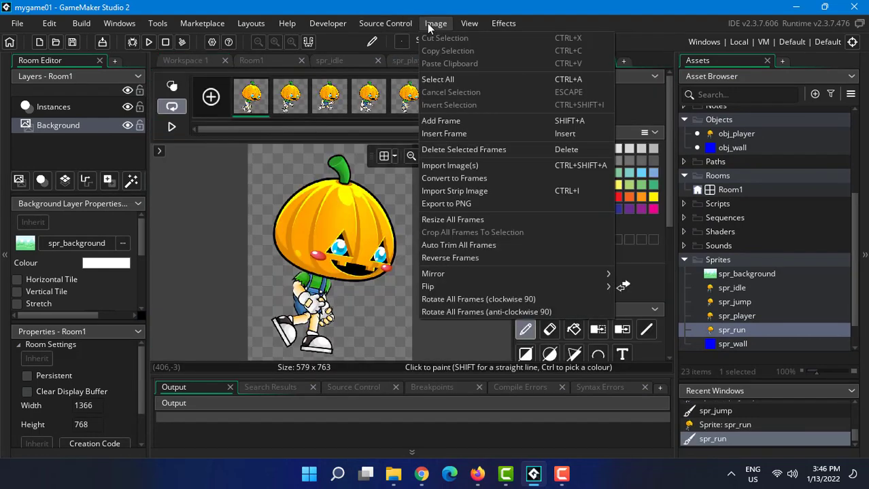
{"action": "left_click", "coordinate": [467, 219]}
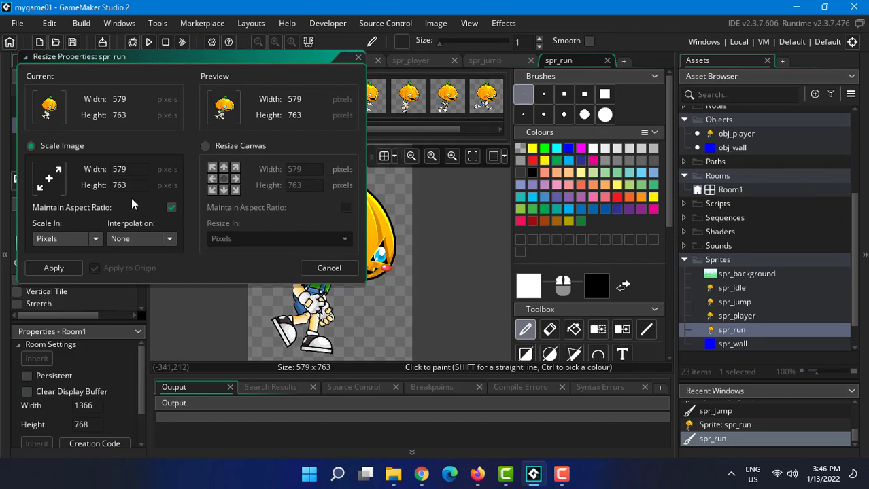
{"action": "double_click", "coordinate": [131, 170]}
{"action": "type", "text": "10"}
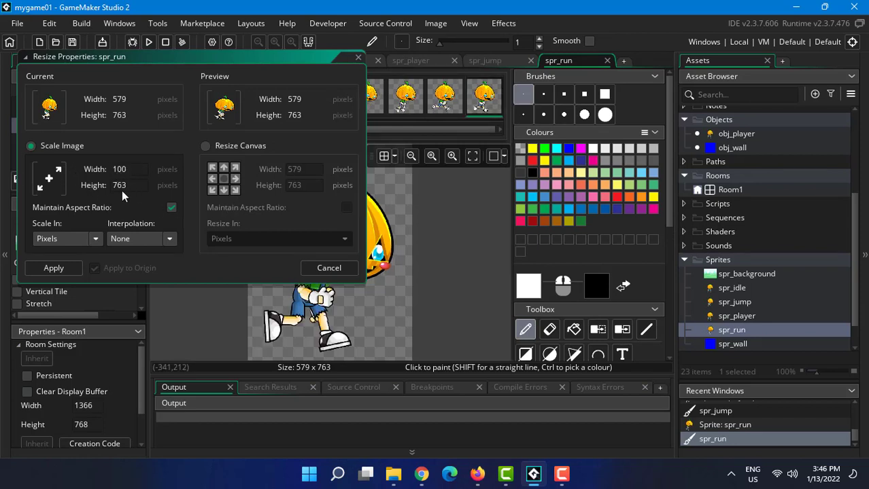
{"action": "type", "text": "0"}
{"action": "key", "text": "Return"}
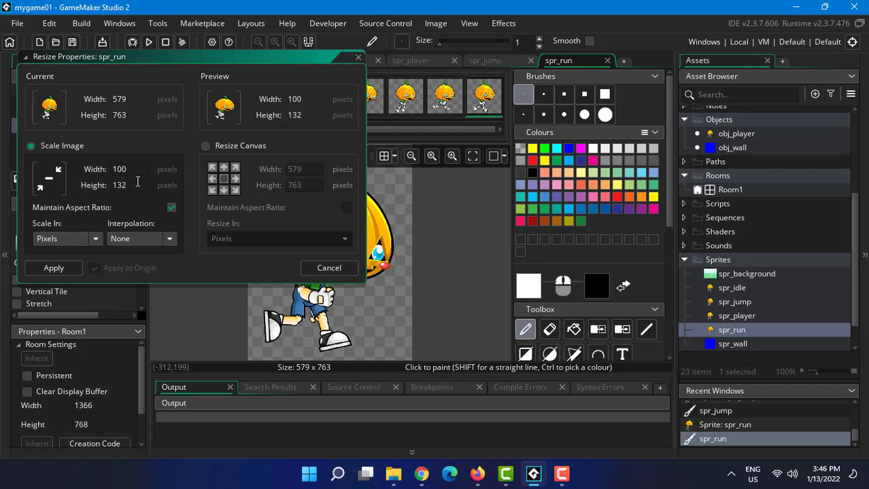
{"action": "left_click", "coordinate": [59, 272]}
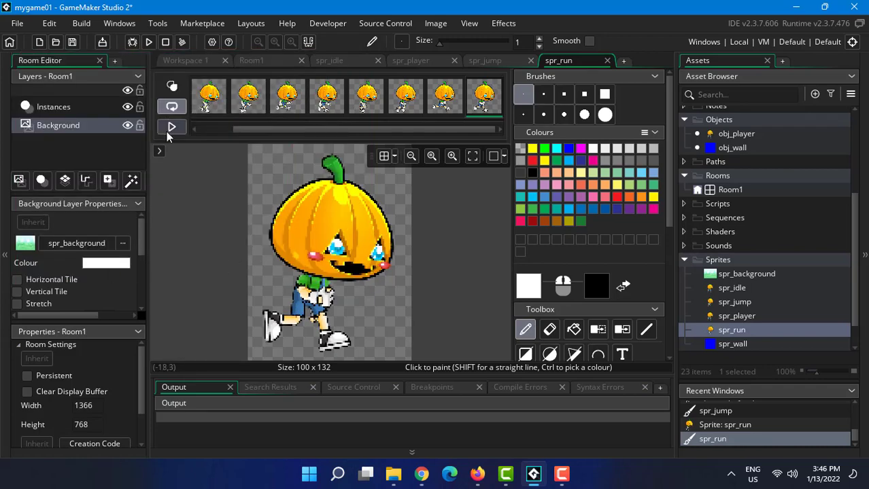
{"action": "left_click", "coordinate": [170, 129]}
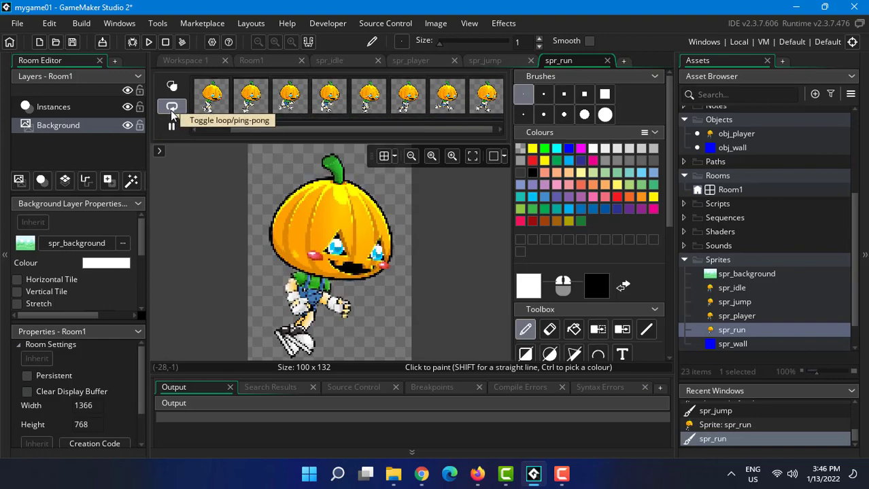
{"action": "left_click", "coordinate": [606, 61]}
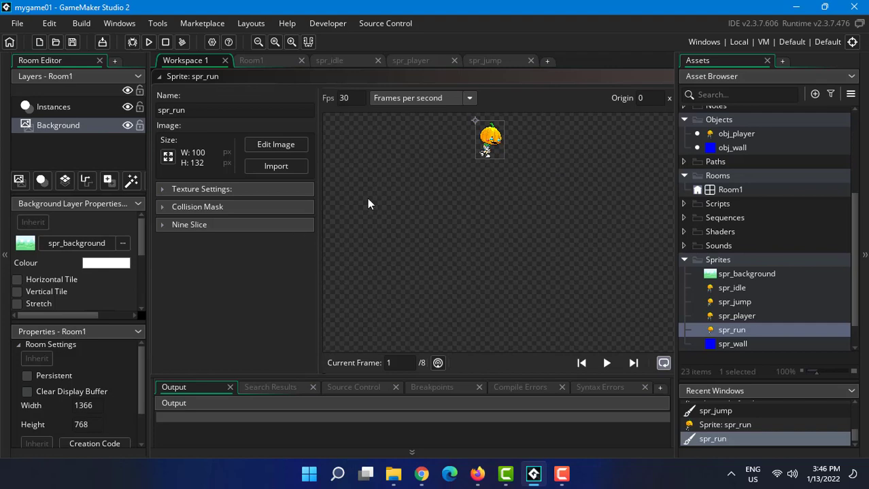
Replace the image of spr_wall with Crate.png from Downloads\freetileset\png\Object
{"action": "double_click", "coordinate": [742, 344]}
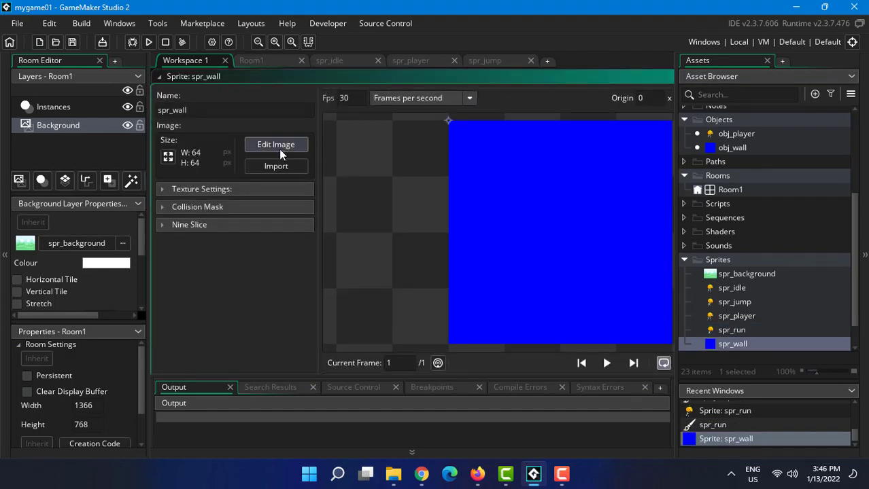
{"action": "left_click", "coordinate": [274, 167]}
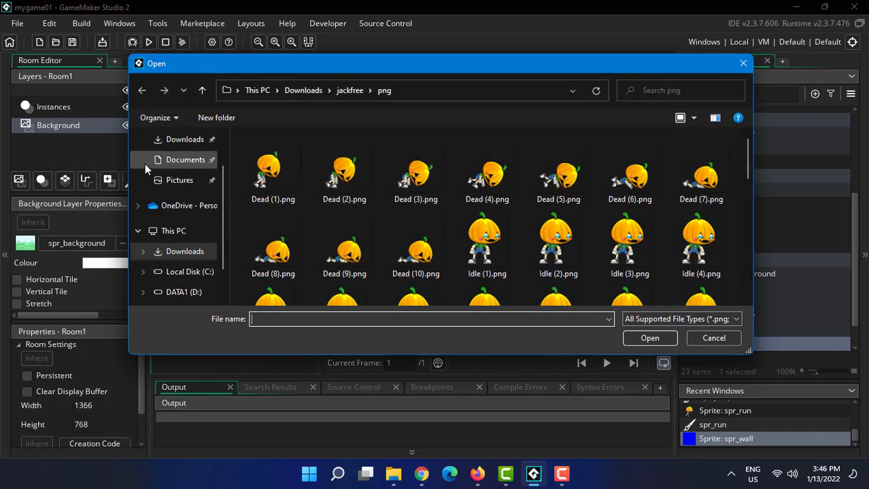
{"action": "scroll", "coordinate": [226, 200], "scroll_direction": "down", "scroll_amount": 2}
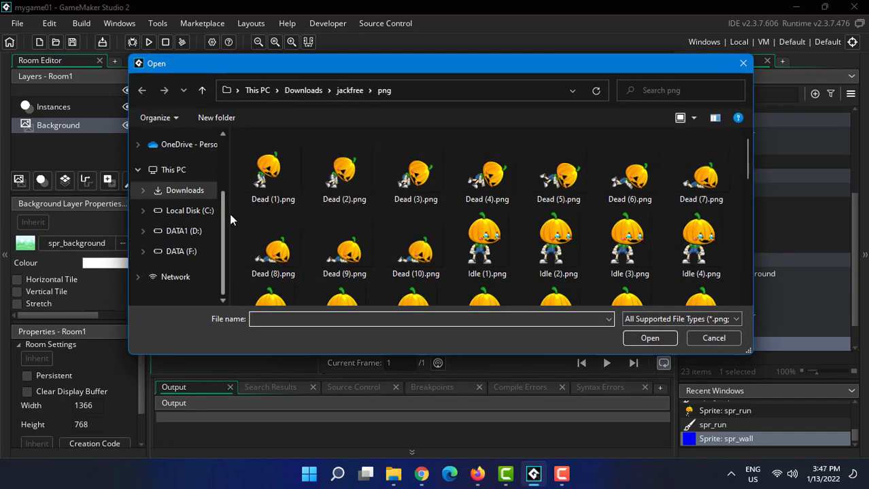
{"action": "scroll", "coordinate": [202, 191], "scroll_direction": "up", "scroll_amount": 3}
{"action": "left_click", "coordinate": [185, 185]}
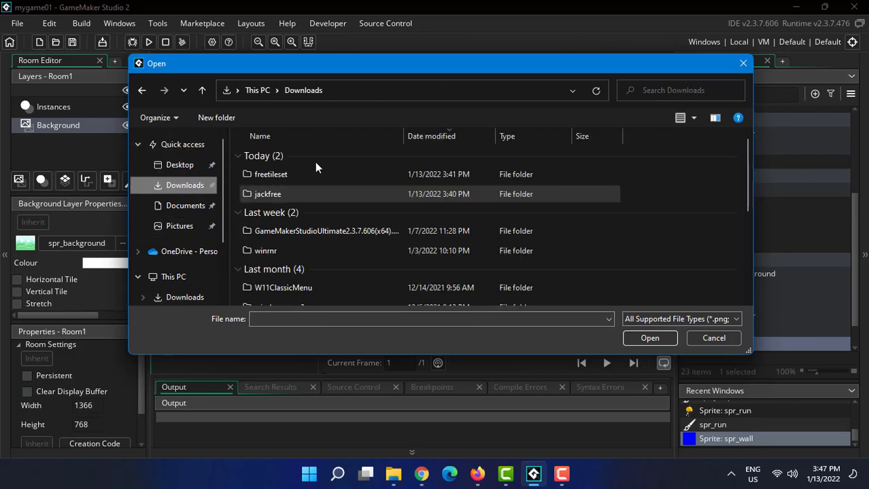
{"action": "double_click", "coordinate": [282, 176]}
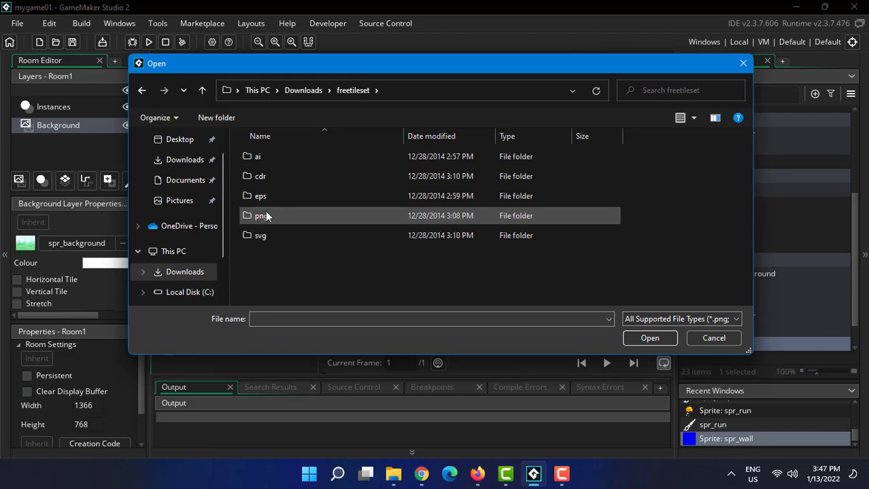
{"action": "double_click", "coordinate": [256, 158]}
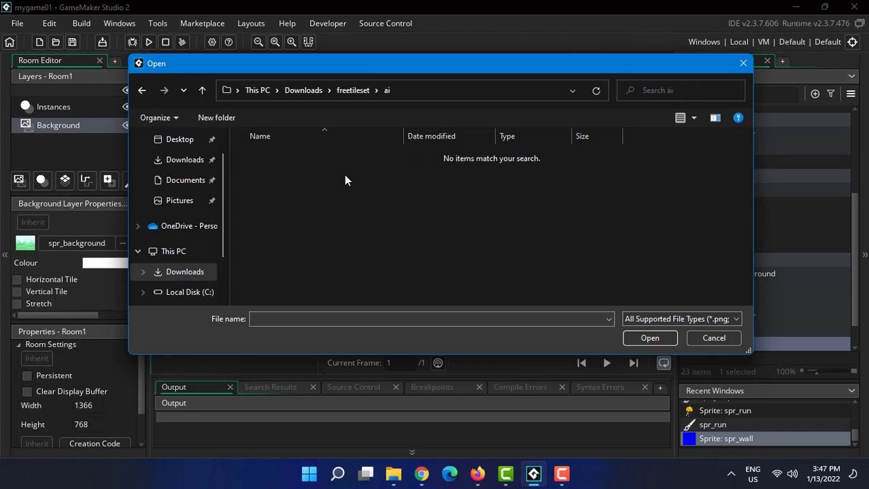
{"action": "left_click", "coordinate": [352, 90]}
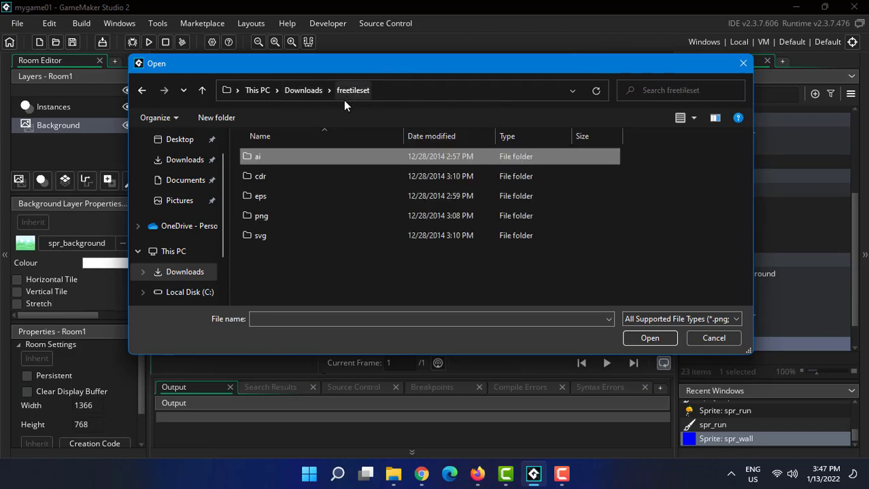
{"action": "double_click", "coordinate": [254, 217]}
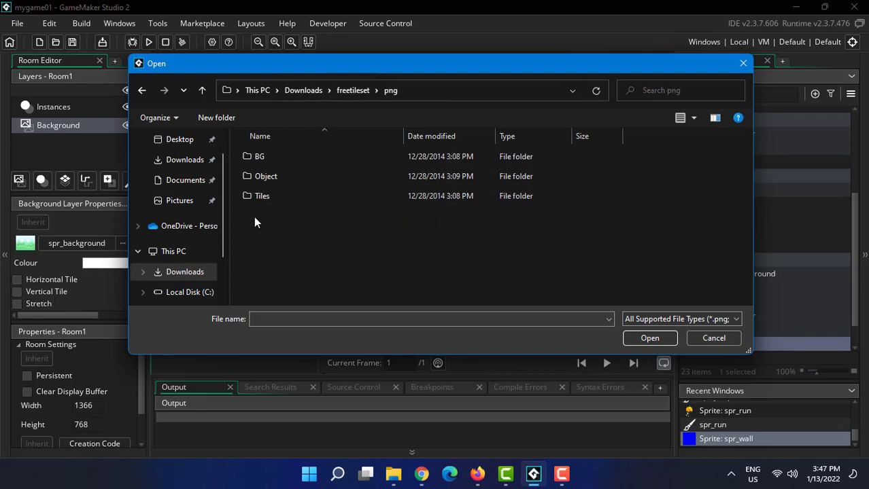
{"action": "double_click", "coordinate": [259, 176]}
{"action": "double_click", "coordinate": [554, 179]}
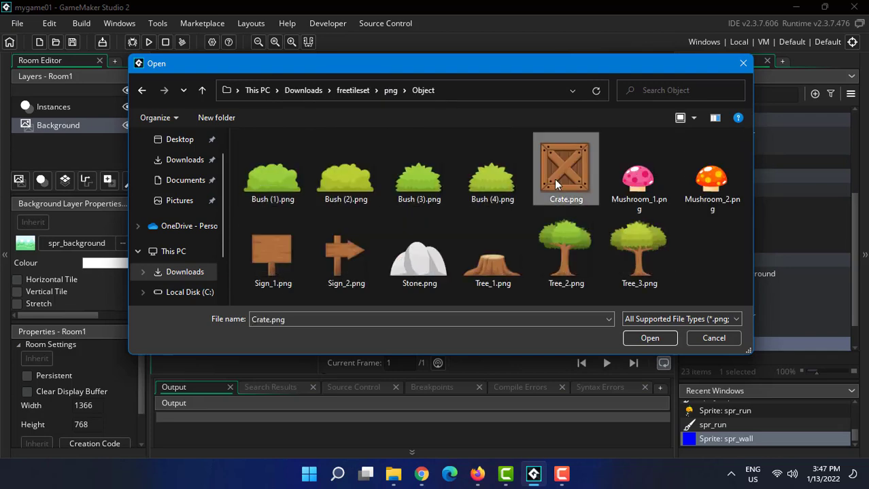
{"action": "left_click", "coordinate": [485, 259]}
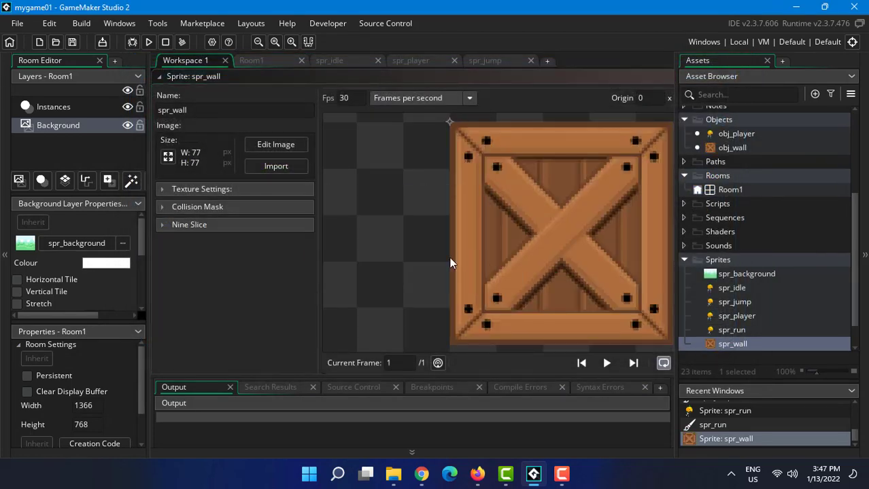
Scale all spr_wall frames to 64 by 64 pixels, maintaining the aspect ratio
{"action": "left_click", "coordinate": [275, 144]}
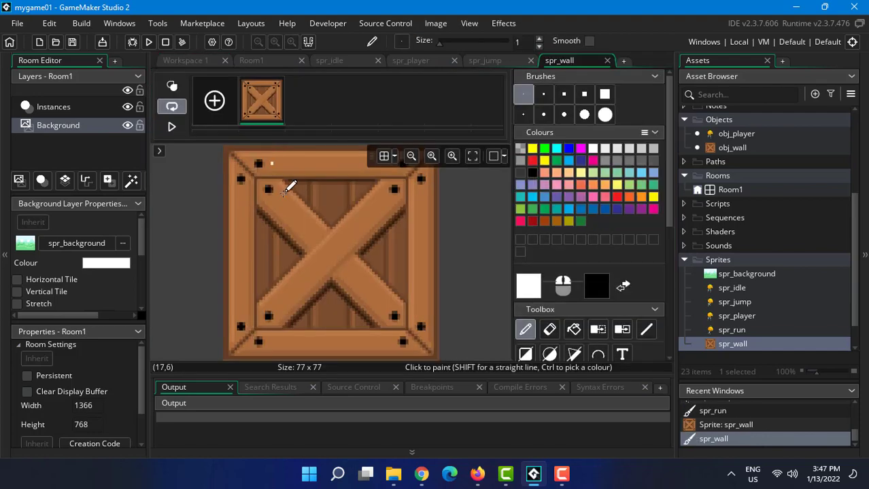
{"action": "left_click", "coordinate": [435, 23]}
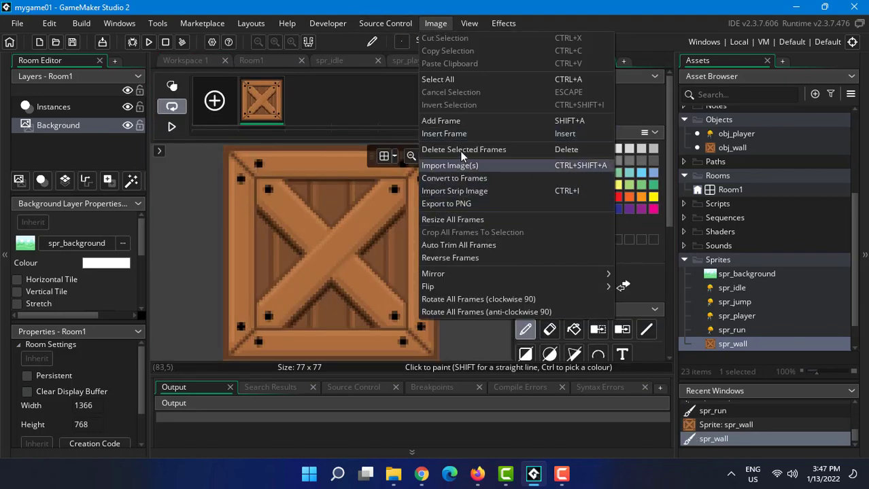
{"action": "left_click", "coordinate": [456, 220]}
{"action": "double_click", "coordinate": [134, 170]}
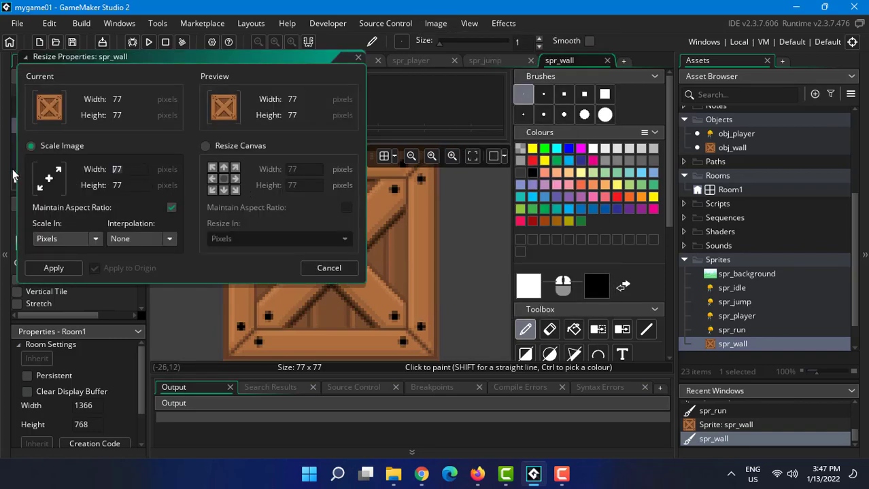
{"action": "type", "text": "64"}
{"action": "key", "text": "Tab"}
{"action": "left_click", "coordinate": [62, 271]}
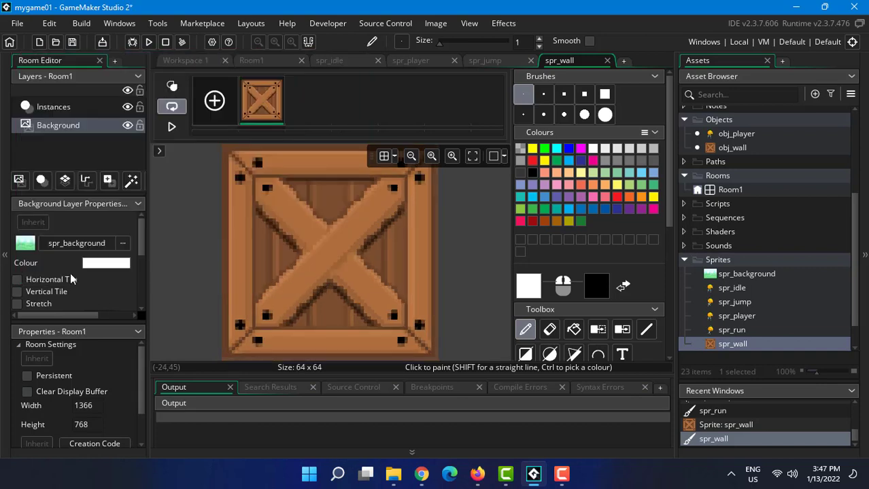
Check the crate walls in Room1, run the game to test the player's walking and jumping, and close the game window
{"action": "double_click", "coordinate": [709, 190]}
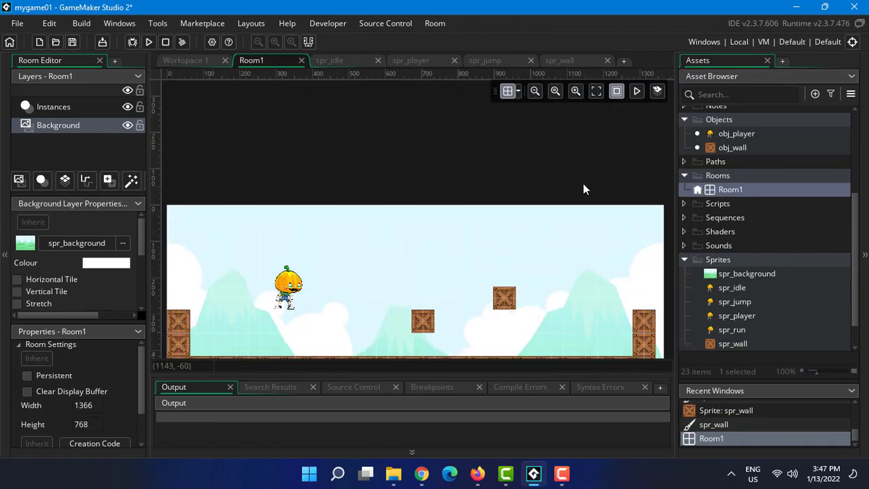
{"action": "left_click", "coordinate": [143, 42]}
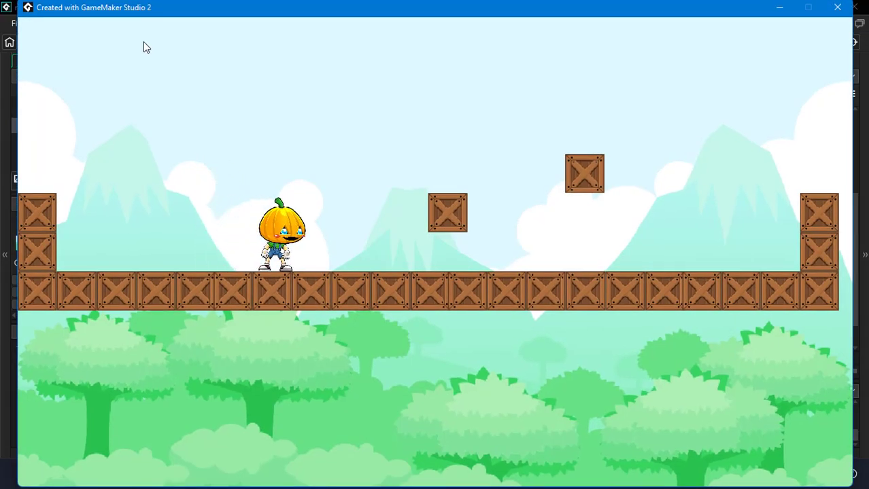
{"action": "key", "text": "Right"}
{"action": "key", "text": "Left"}
{"action": "key", "text": "alt+space"}
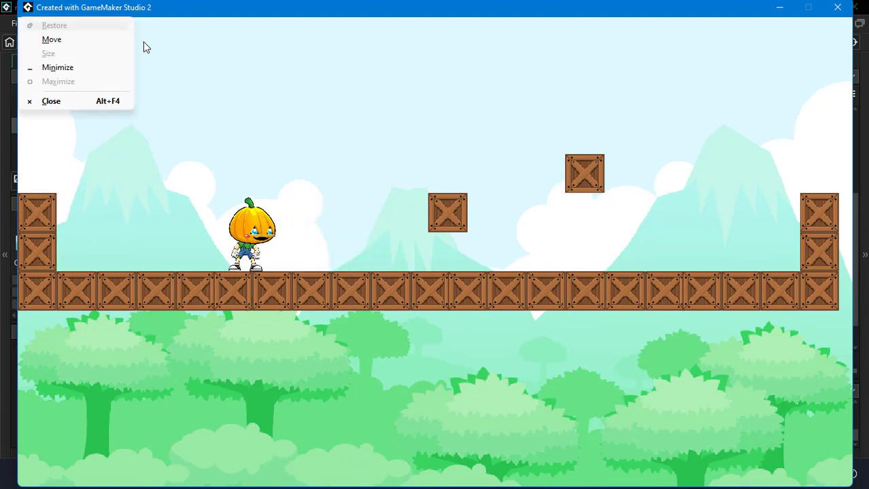
{"action": "left_click", "coordinate": [241, 154]}
{"action": "key", "text": "Up"}
{"action": "key", "text": "Right"}
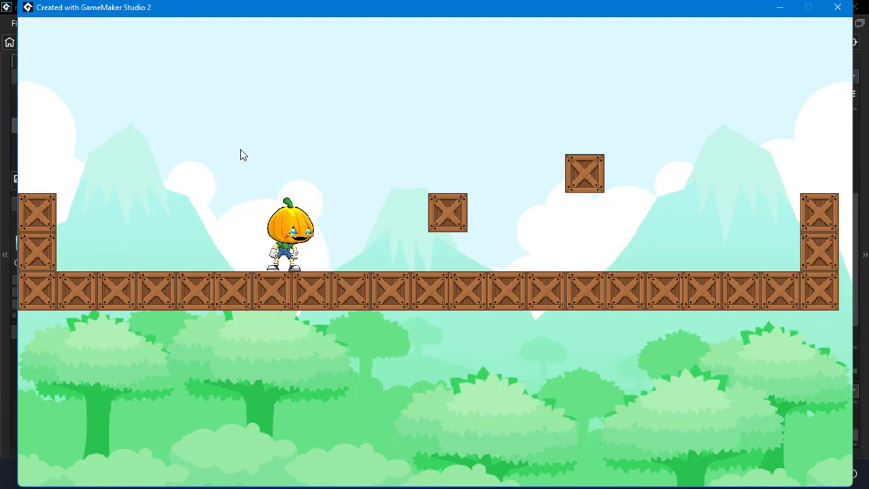
{"action": "key", "text": "Up"}
{"action": "key", "text": "Right"}
{"action": "key", "text": "Left"}
{"action": "key", "text": "Up"}
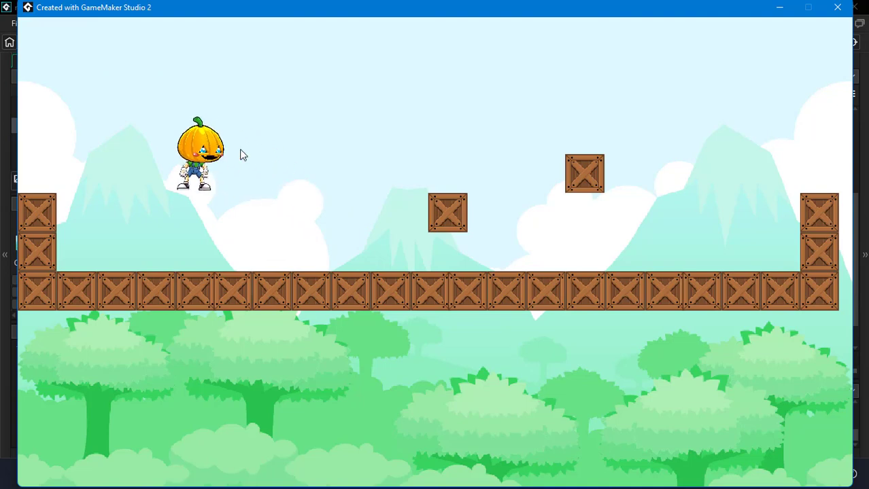
{"action": "left_click", "coordinate": [839, 11]}
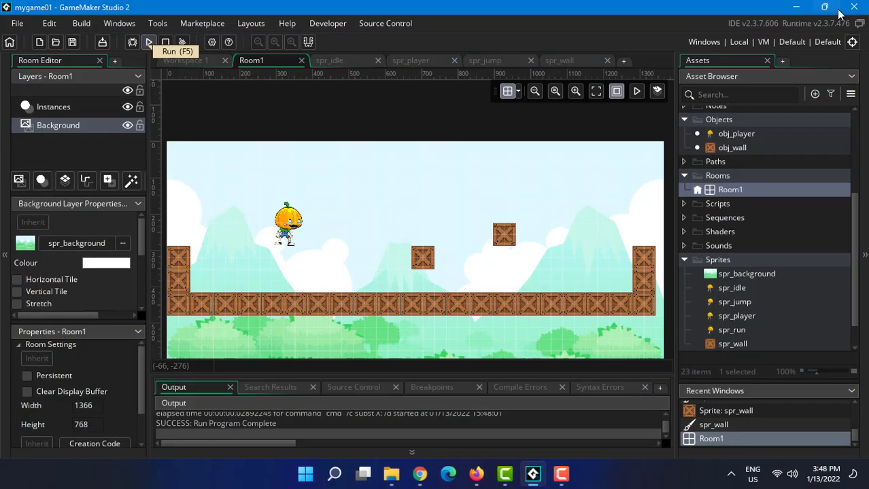
Open obj_player from the Objects group and bring up the code of its Step event
{"action": "scroll", "coordinate": [796, 231], "scroll_direction": "down", "scroll_amount": 1}
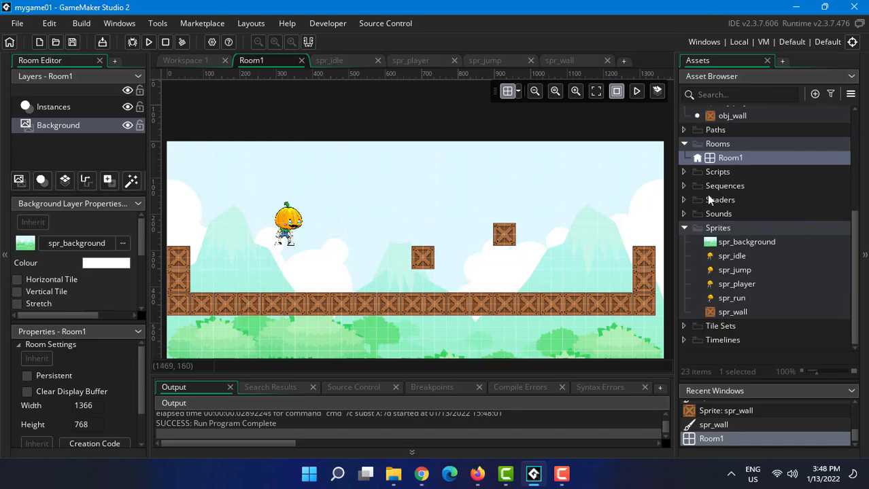
{"action": "scroll", "coordinate": [730, 216], "scroll_direction": "up", "scroll_amount": 2}
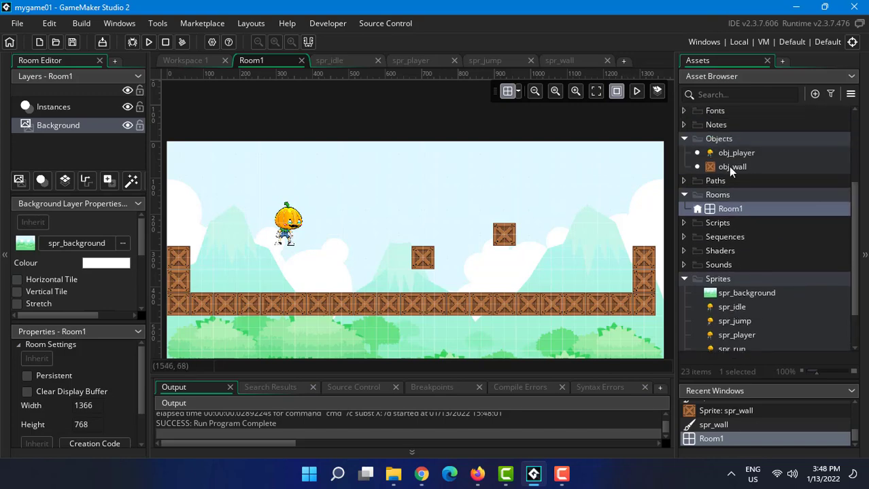
{"action": "double_click", "coordinate": [733, 154]}
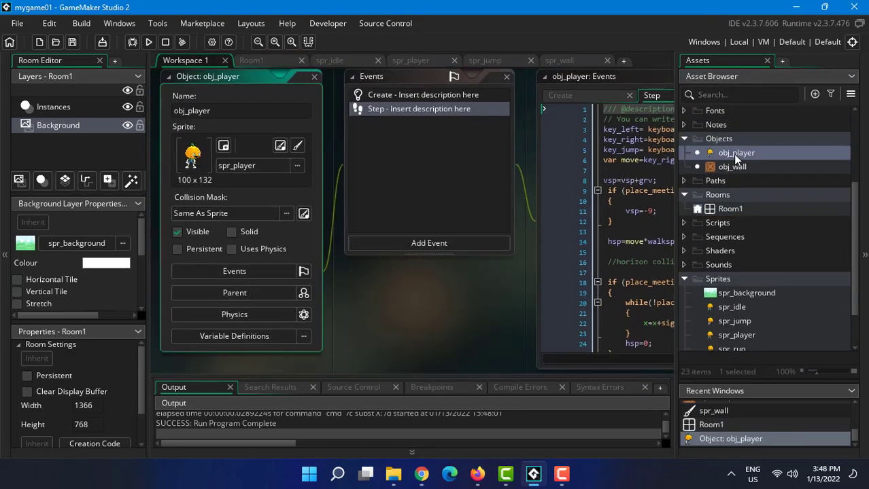
{"action": "left_click", "coordinate": [416, 110]}
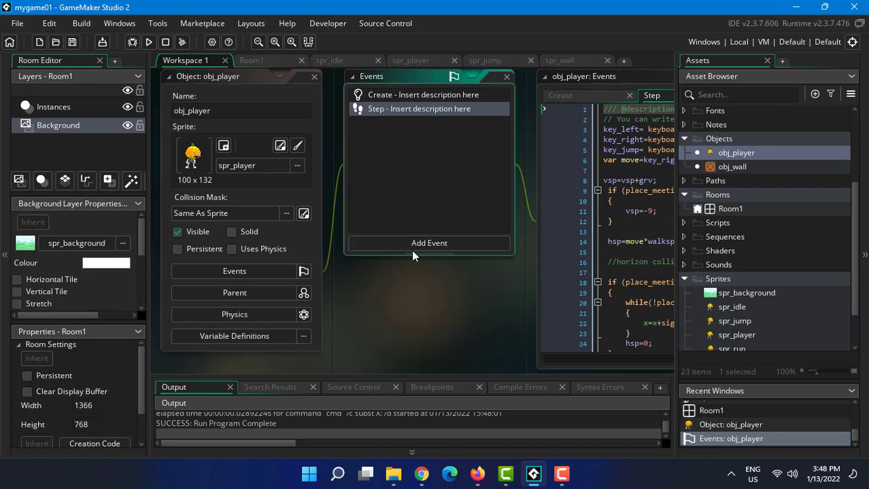
{"action": "left_click_drag", "start_coordinate": [270, 445], "coordinate": [295, 444]}
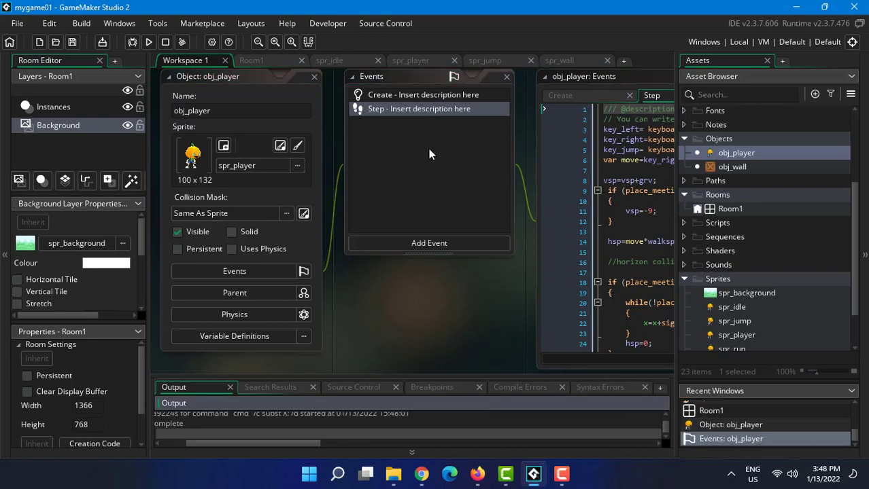
{"action": "left_click", "coordinate": [412, 110]}
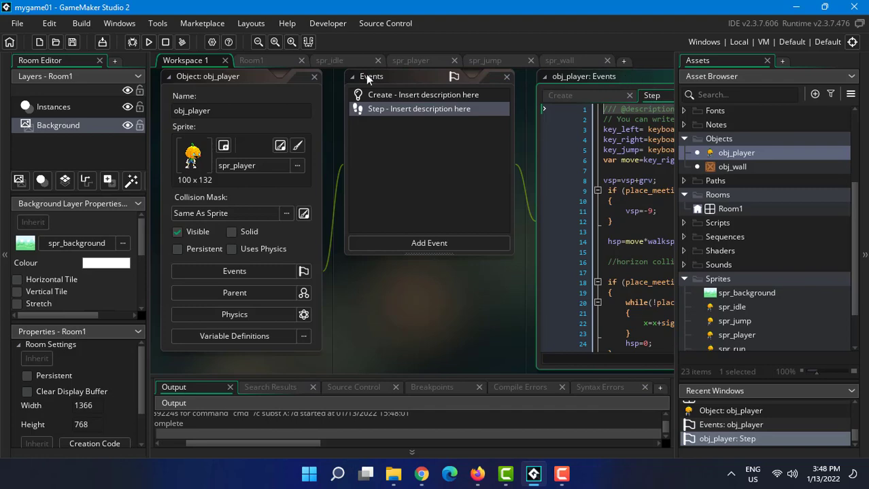
Collapse both side docks and narrow the Events list to make more room for the Step code
{"action": "left_click", "coordinate": [4, 266]}
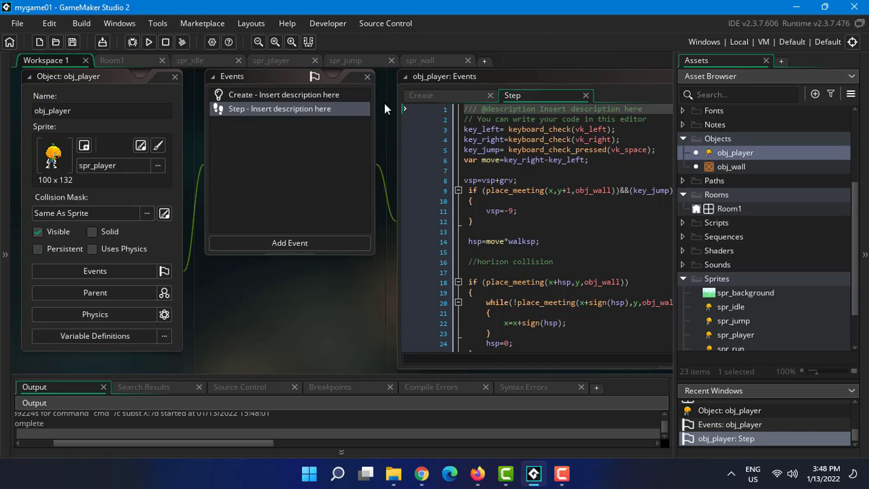
{"action": "left_click_drag", "start_coordinate": [374, 103], "coordinate": [311, 103]}
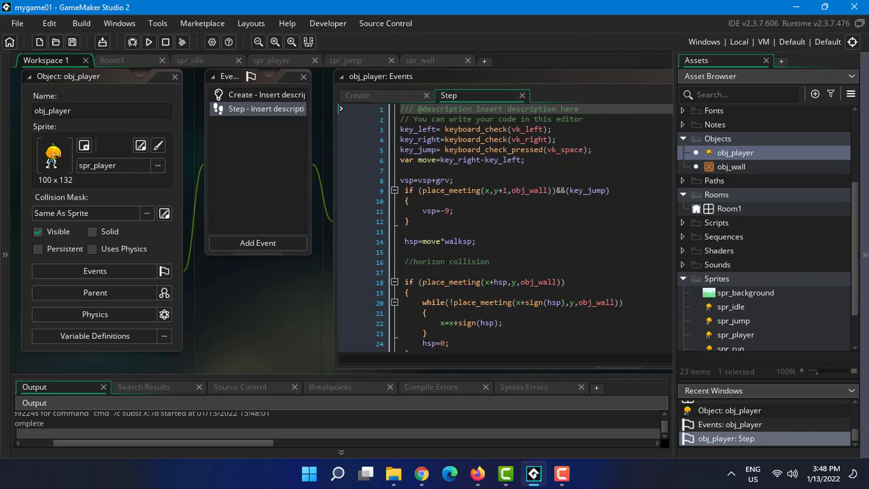
{"action": "left_click", "coordinate": [863, 260]}
Insert a block of blank lines after y=y+vsp; at the end of the Step code
{"action": "scroll", "coordinate": [430, 327], "scroll_direction": "down", "scroll_amount": 7}
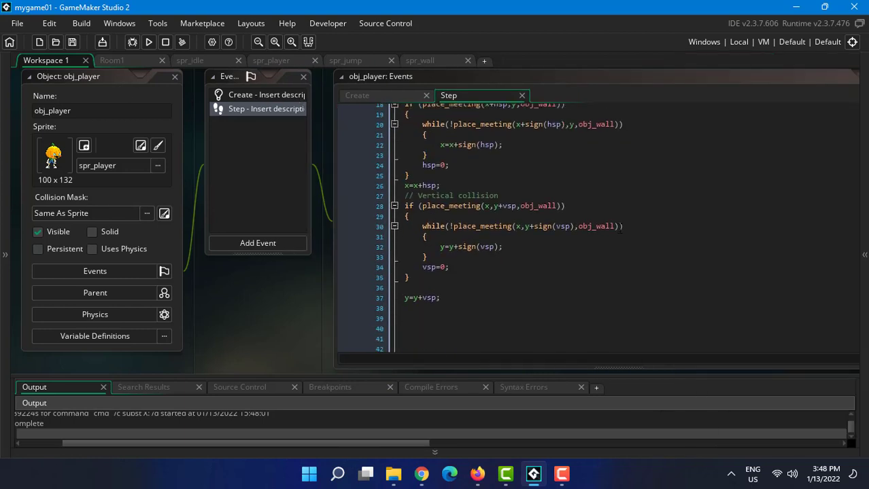
{"action": "left_click", "coordinate": [438, 298]}
{"action": "key", "text": "Return"}
{"action": "key", "text": "Return"}
{"action": "key", "text": "Return"}
{"action": "key", "text": "Return"}
{"action": "key", "text": "Return"}
{"action": "key", "text": "Return"}
{"action": "key", "text": "Return"}
{"action": "key", "text": "Return"}
{"action": "key", "text": "Return"}
{"action": "key", "text": "Return"}
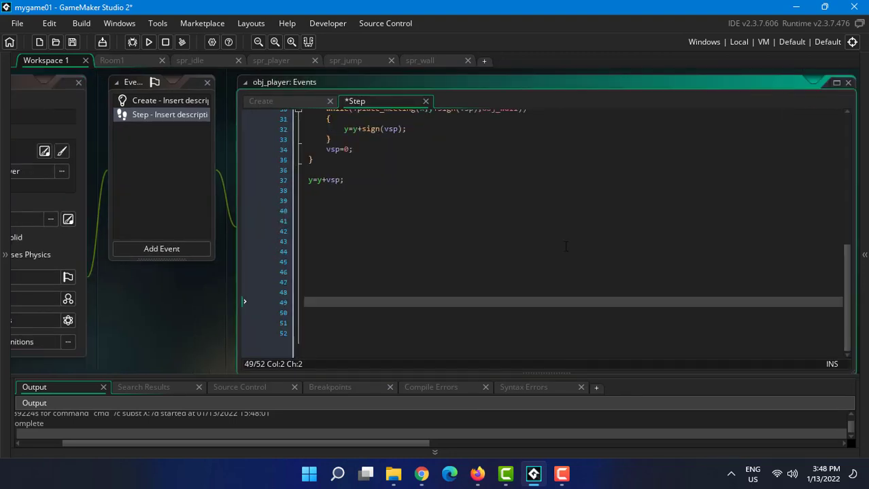
Add the comment "// create animation for player" two lines below y=y+vsp; in the Step code
{"action": "left_click", "coordinate": [355, 220]}
{"action": "left_click", "coordinate": [325, 200]}
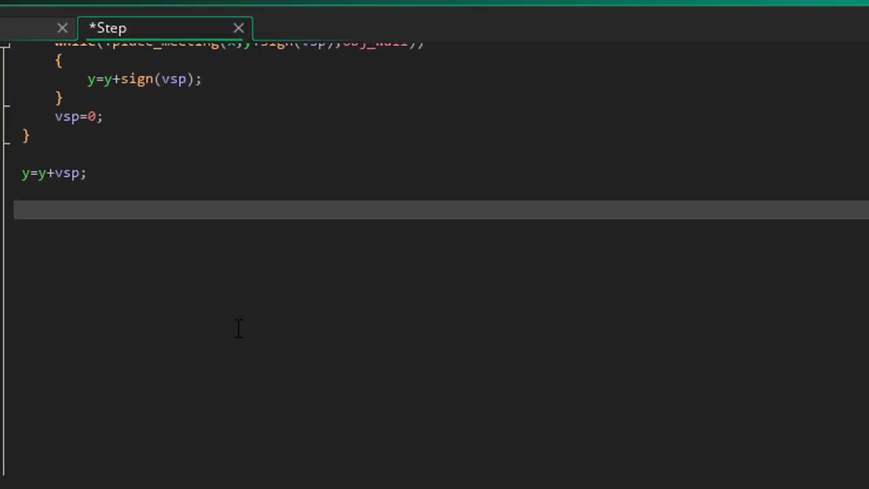
{"action": "type", "text": "// create anim"}
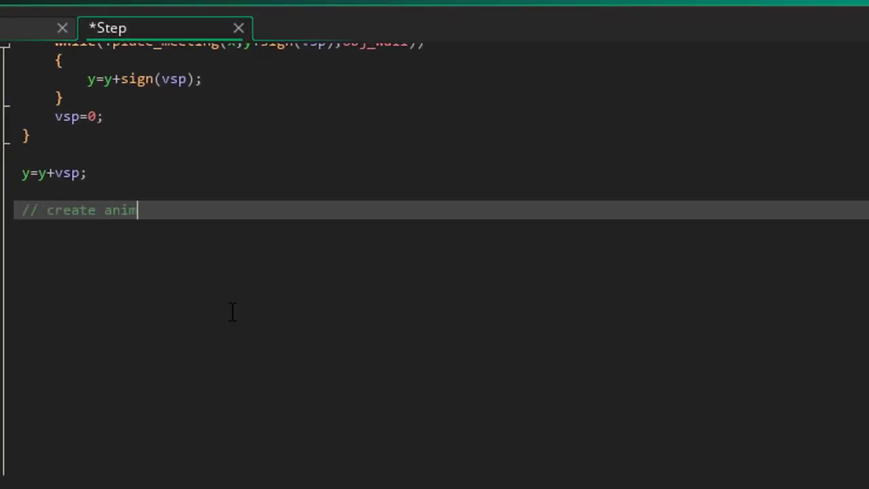
{"action": "type", "text": "ation for player"}
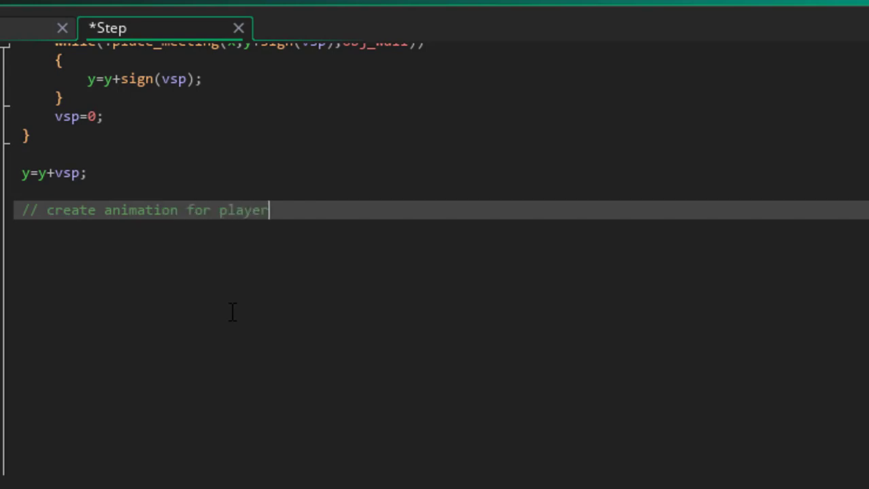
Below the animation comment, write the condition if(!place_meeting(x,y+1,obj_wall) to check that the player is off the ground
{"action": "key", "text": "Return"}
{"action": "type", "text": "if"}
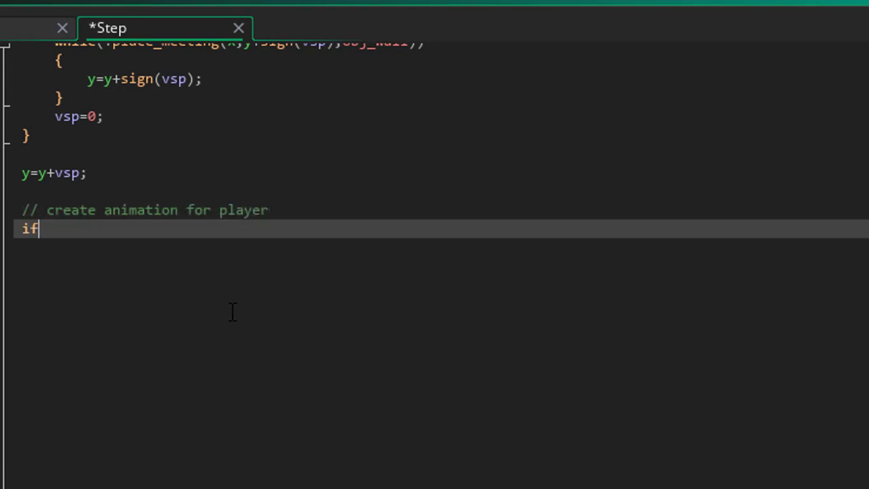
{"action": "type", "text": "(!place"}
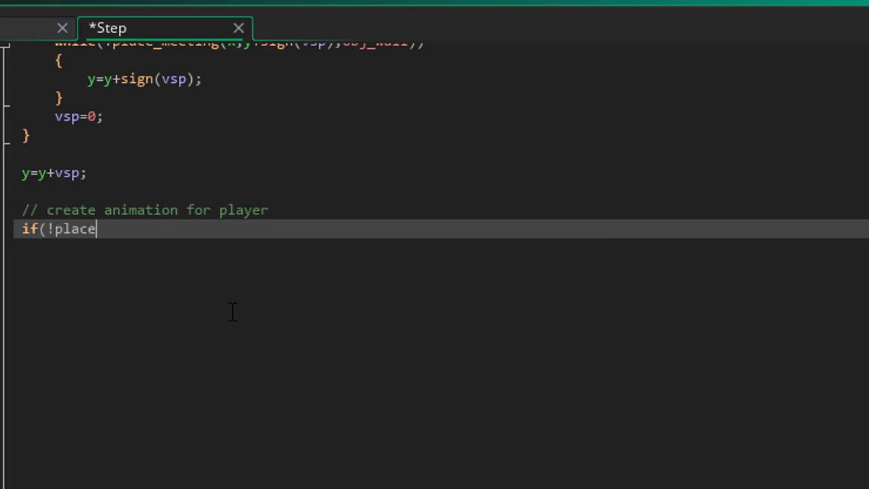
{"action": "type", "text": "_m"}
{"action": "key", "text": "Return"}
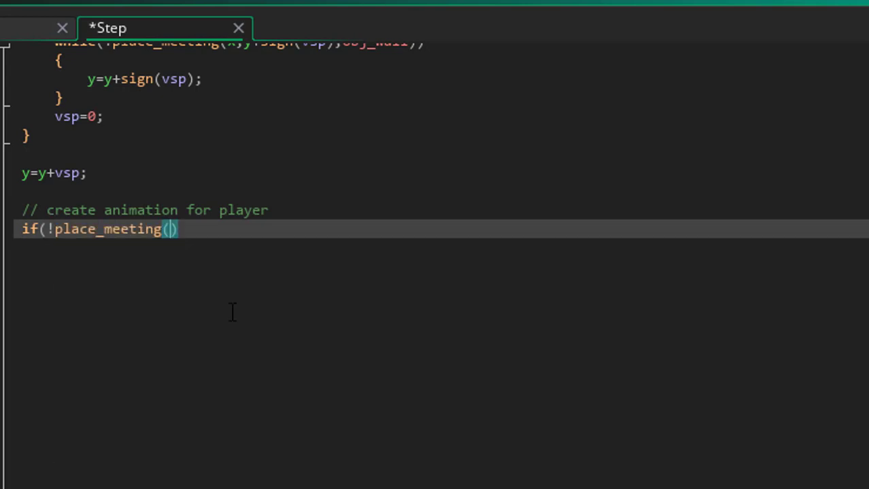
{"action": "type", "text": "x,y"}
{"action": "type", "text": "+1,"}
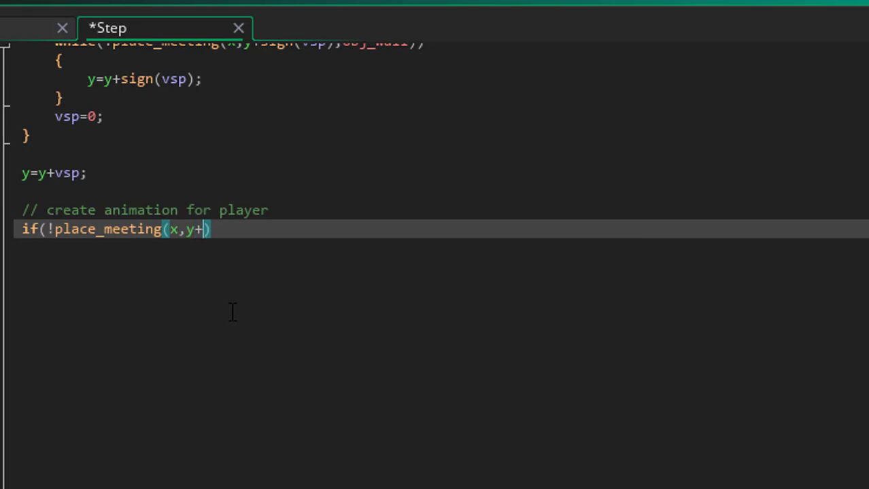
{"action": "type", "text": "obj"}
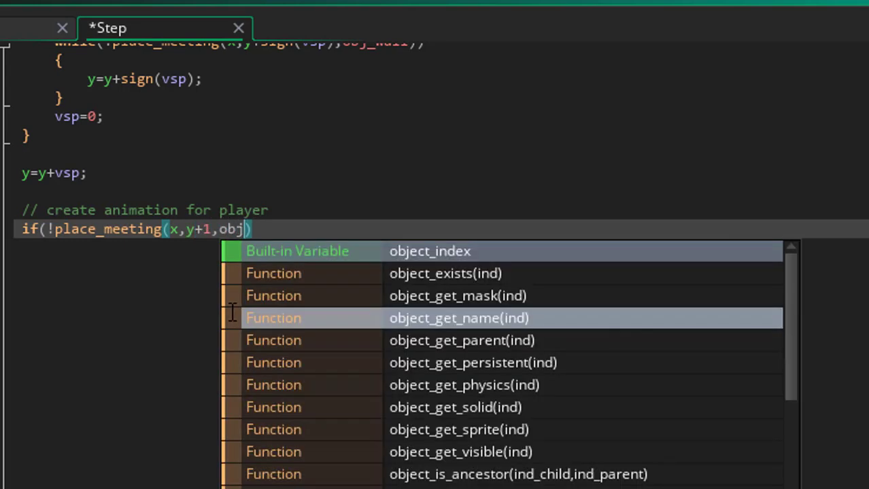
{"action": "type", "text": "_"}
{"action": "key", "text": "Down"}
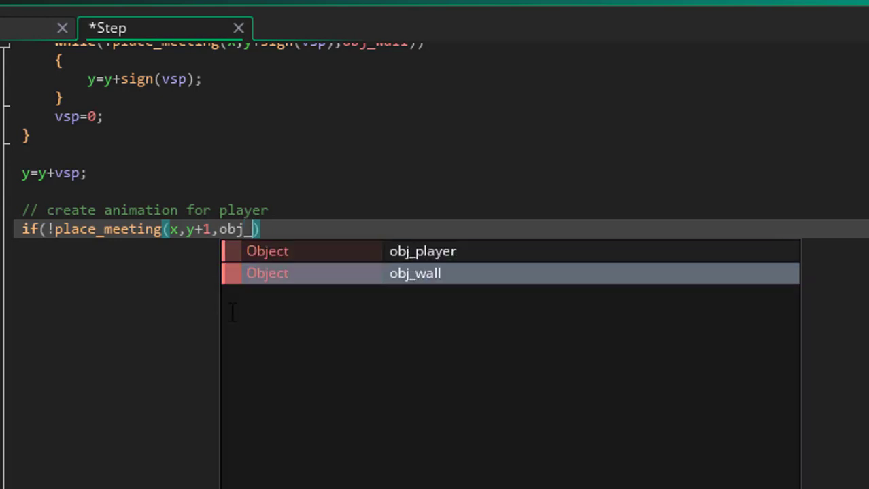
{"action": "key", "text": "Return"}
Add a pair of curly braces under the place_meeting condition, with an empty line between them for the block's body
{"action": "key", "text": "Return"}
{"action": "type", "text": "{"}
{"action": "key", "text": "Return"}
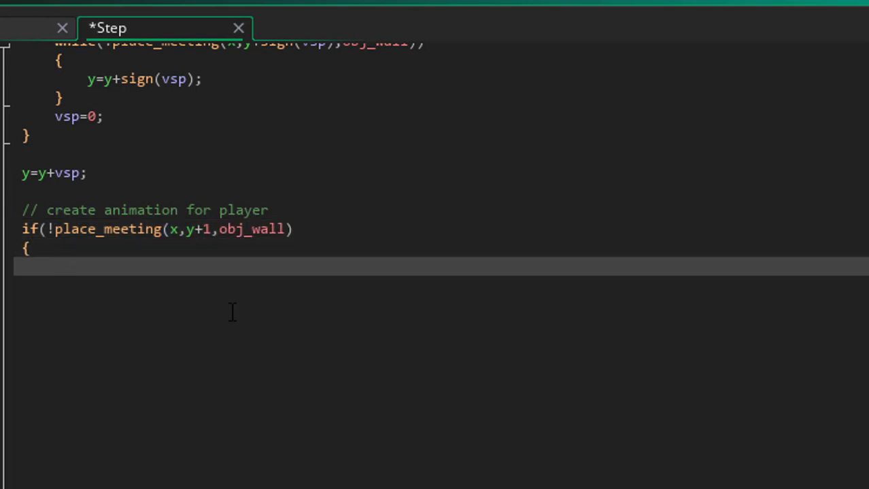
{"action": "type", "text": "}"}
{"action": "key", "text": "Up"}
{"action": "key", "text": "Return"}
Inside the braces, assign the jump sprite with sprite_index=spr_jump;
{"action": "type", "text": "sprite_in"}
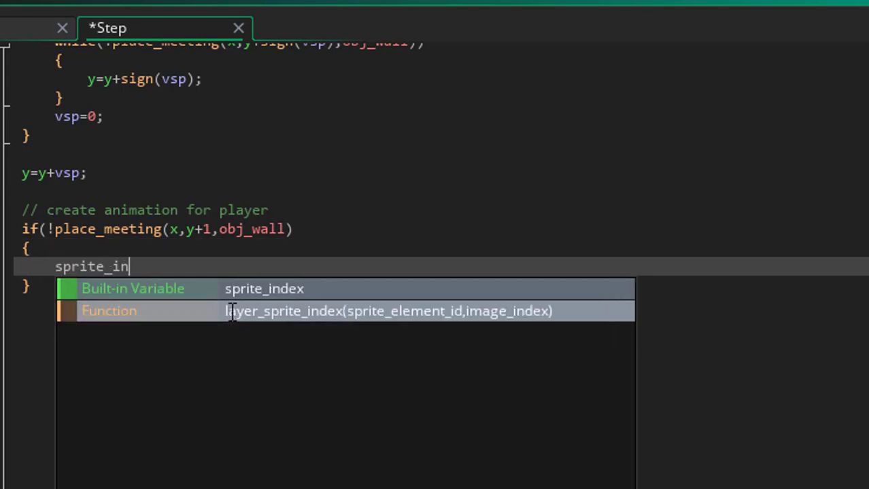
{"action": "key", "text": "Return"}
{"action": "type", "text": "=spr_"}
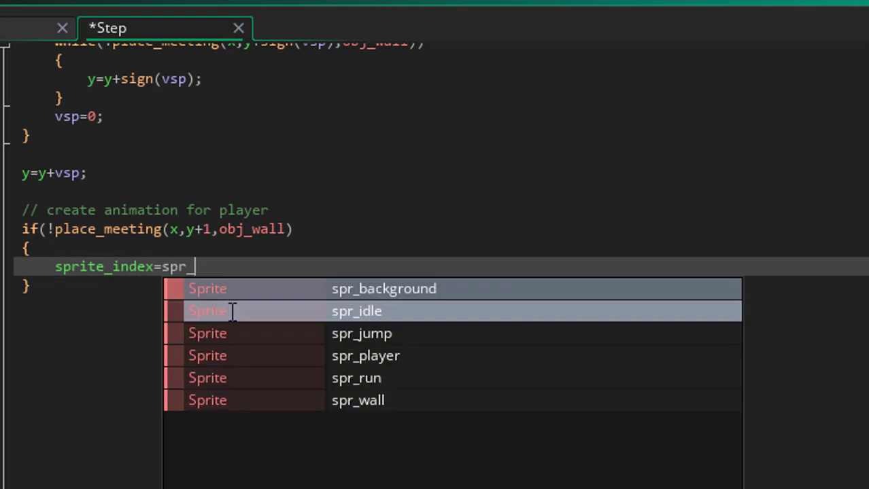
{"action": "key", "text": "Down"}
{"action": "key", "text": "Down"}
{"action": "key", "text": "Return"}
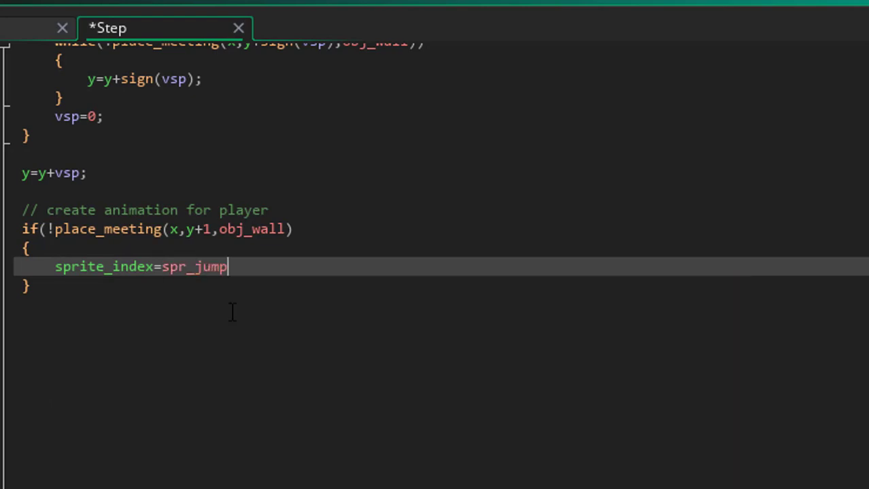
Begin a second statement starting with "image" on a new line below the sprite_index assignment
{"action": "key", "text": "Return"}
{"action": "type", "text": "i"}
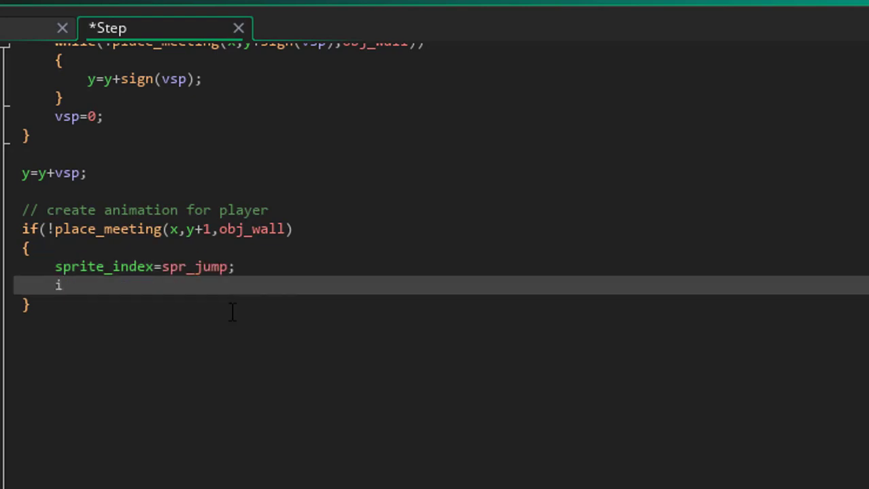
{"action": "type", "text": "mage"}
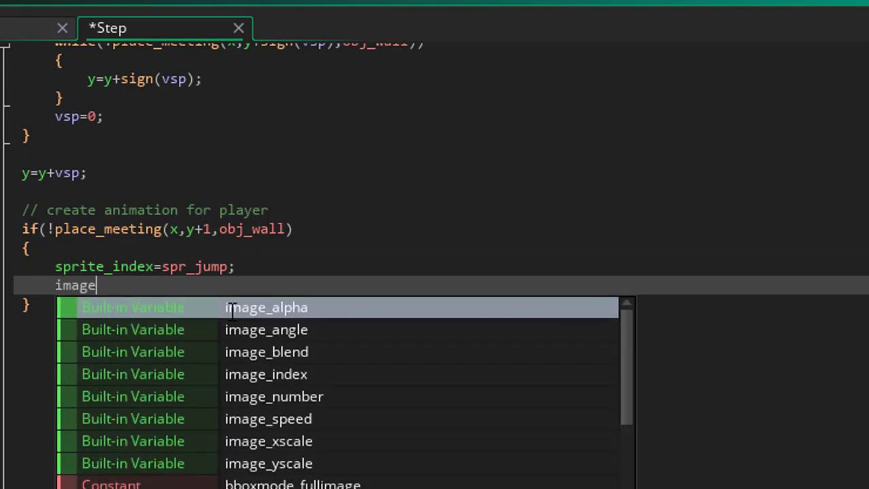